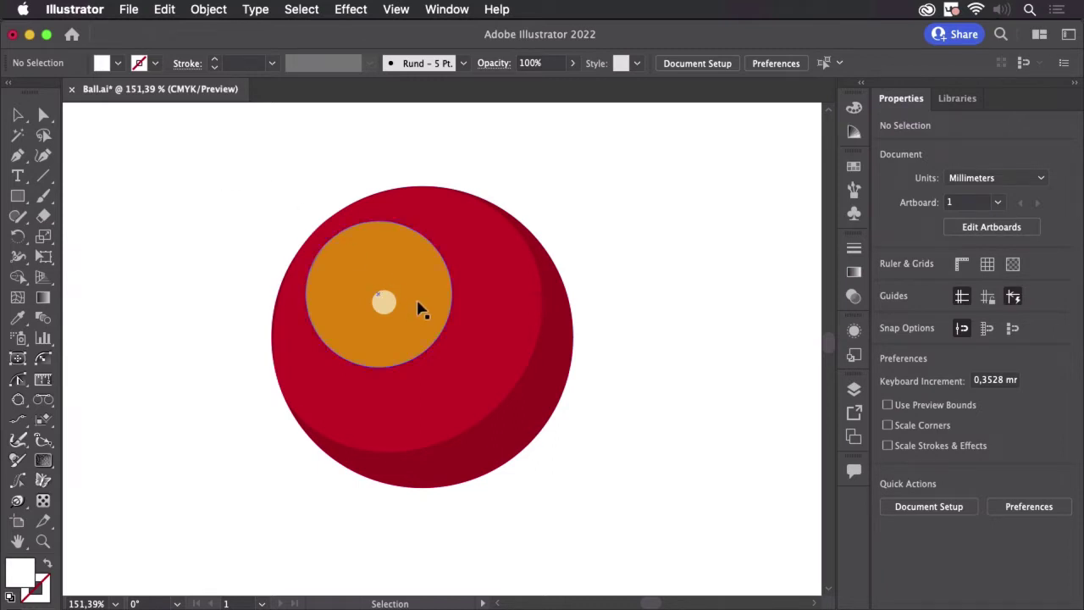
Check the ball's highlight, orange, crescent and big red circles one by one, then deselect.
click(383, 312)
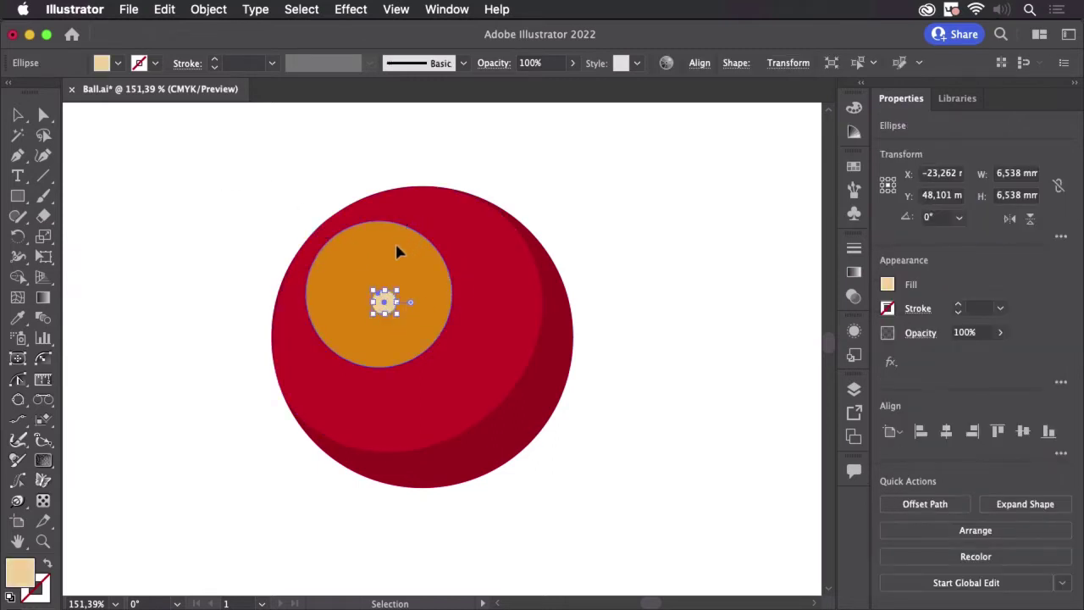
click(398, 246)
click(574, 339)
click(519, 418)
click(598, 199)
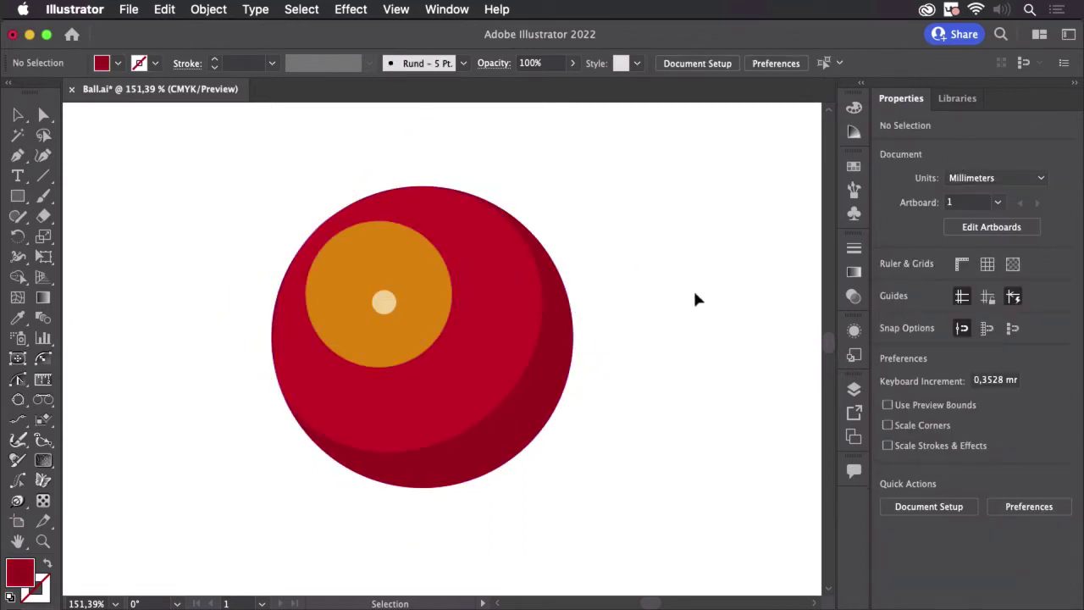
Marquee-select all the ball's circles and apply Object > Blend > Make.
drag(203, 150, 679, 532)
click(208, 12)
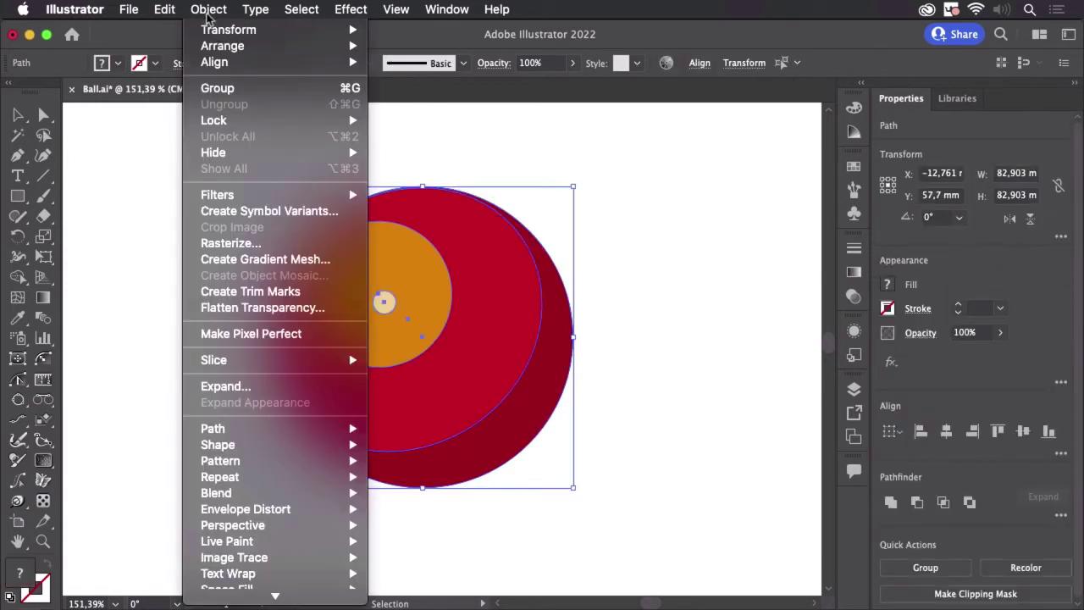
mouse_move(297, 480)
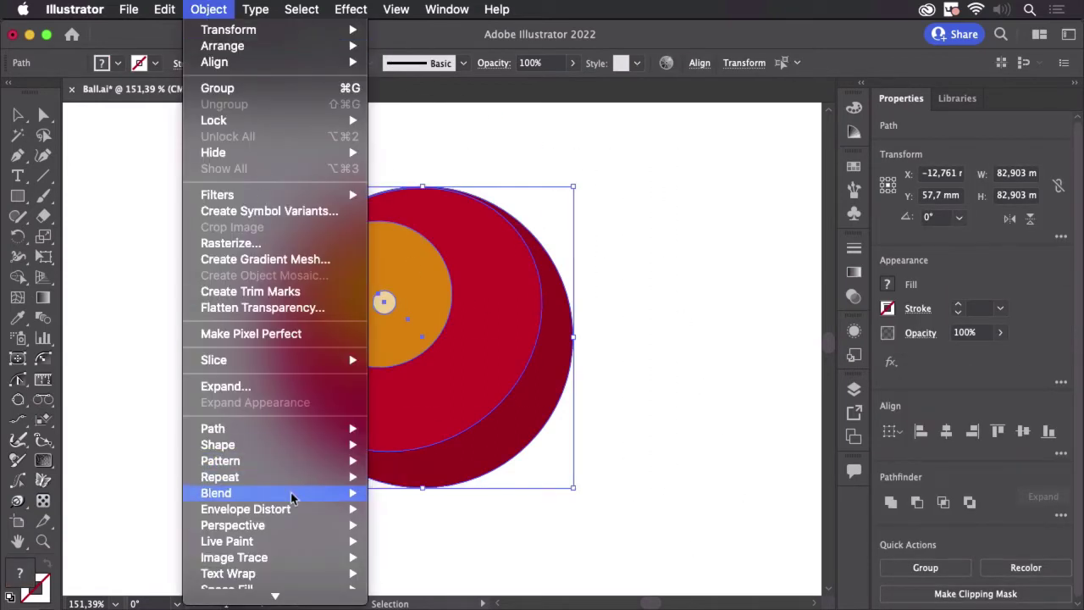
click(446, 470)
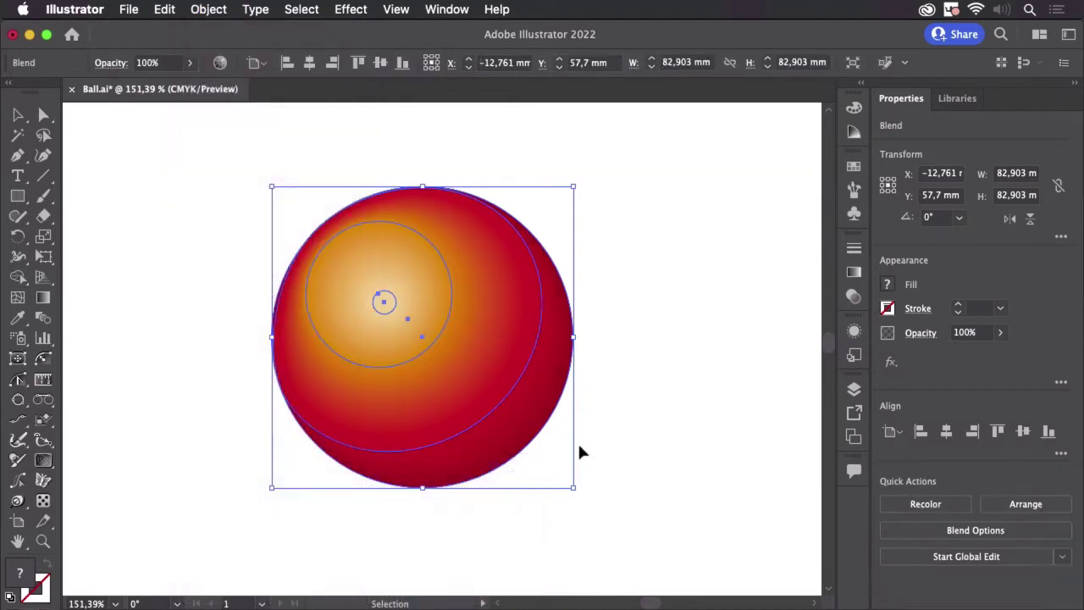
click(646, 442)
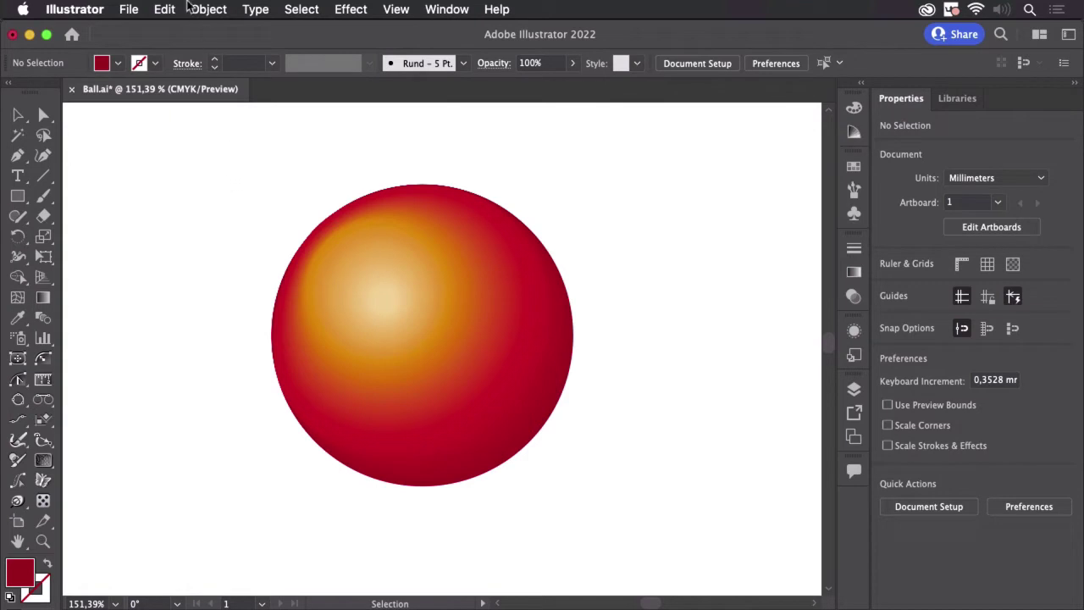
click(165, 11)
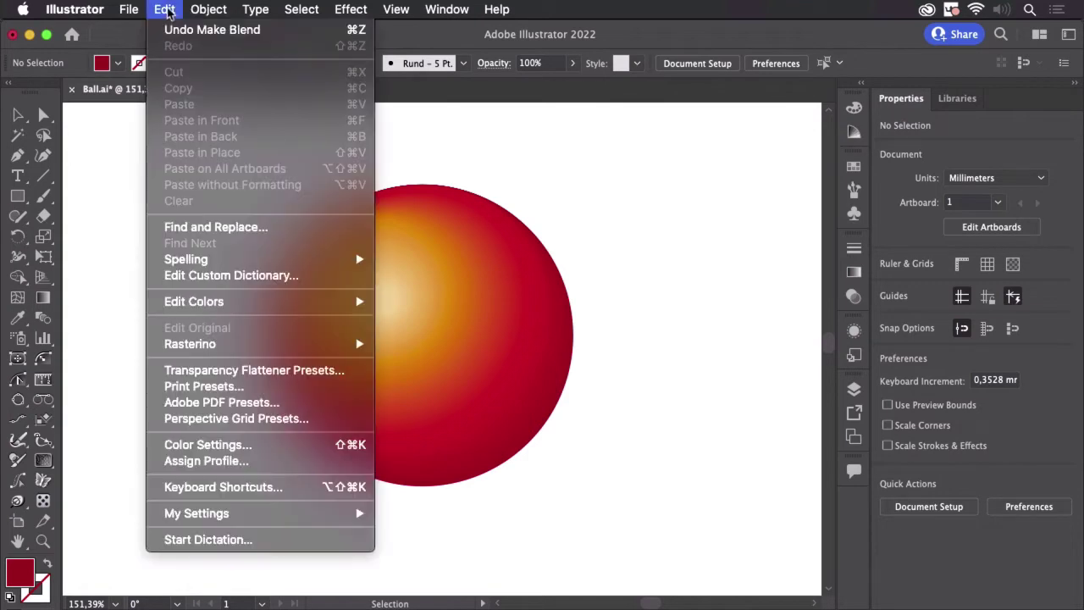
mouse_move(219, 303)
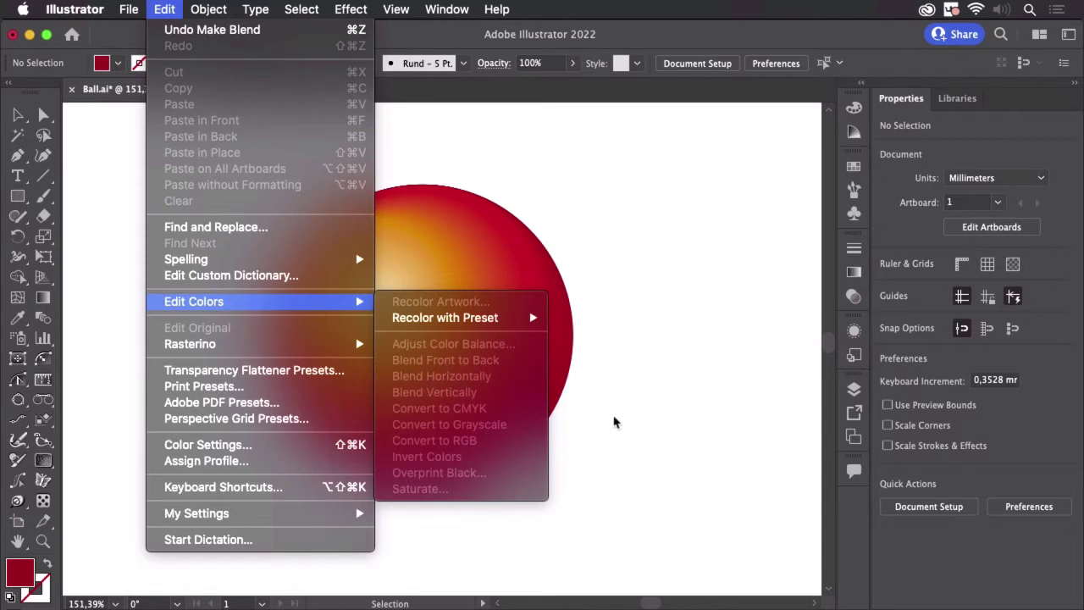
click(706, 472)
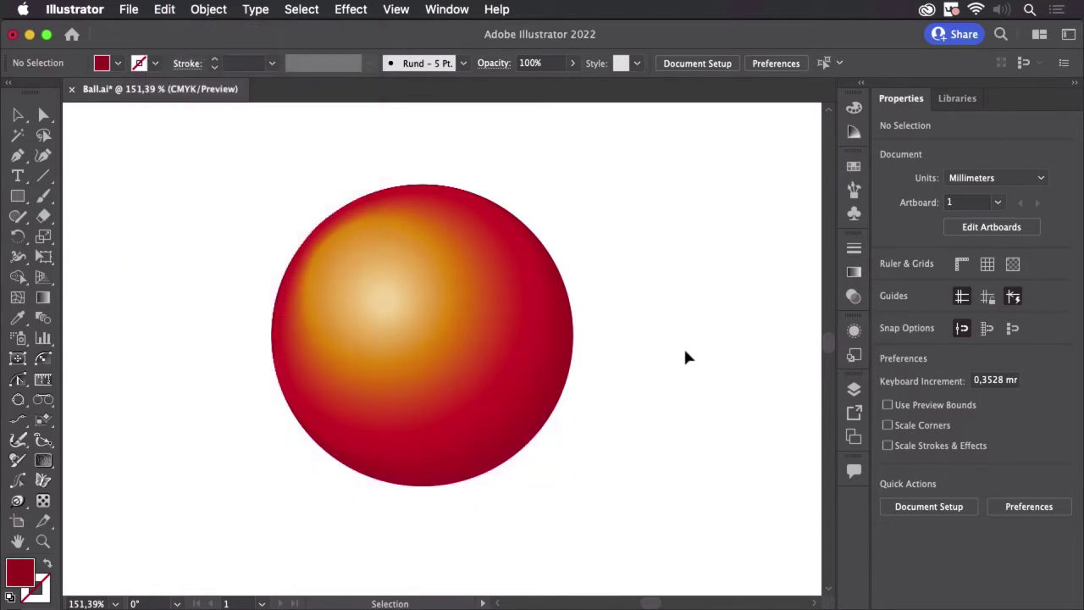
drag(711, 342, 185, 338)
drag(566, 331, 79, 288)
drag(587, 303, 604, 302)
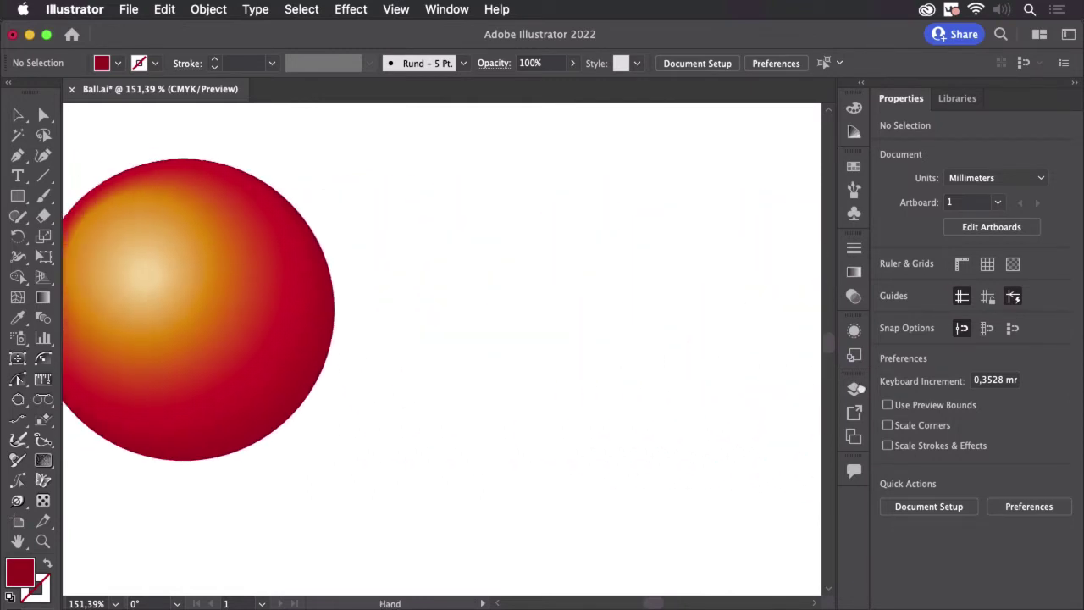
drag(221, 364, 310, 364)
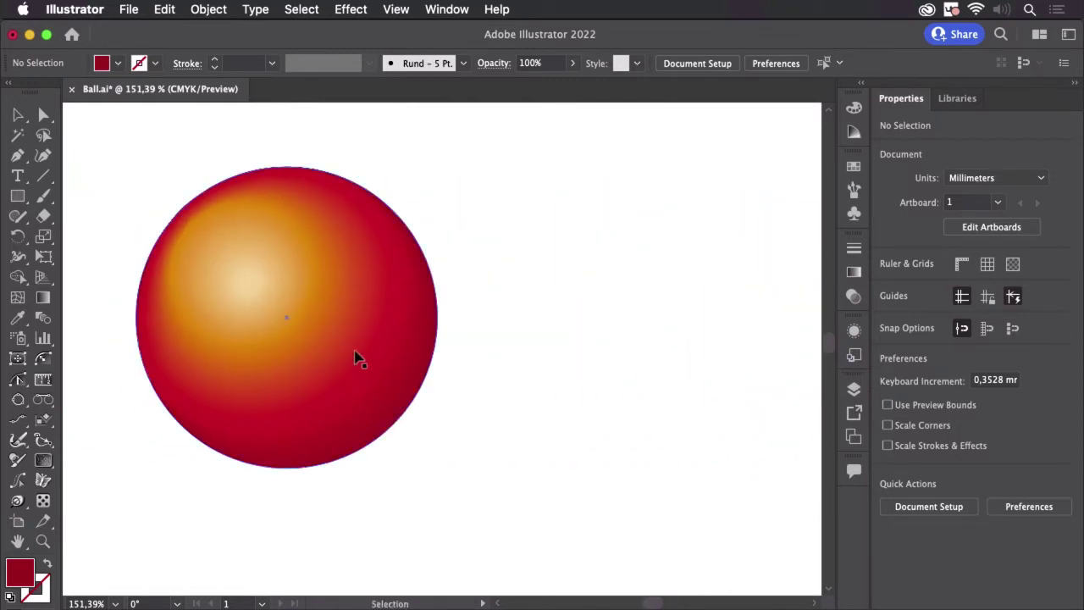
Duplicate the sphere to the right and set its blend spacing to 15 Specified Steps.
click(310, 364)
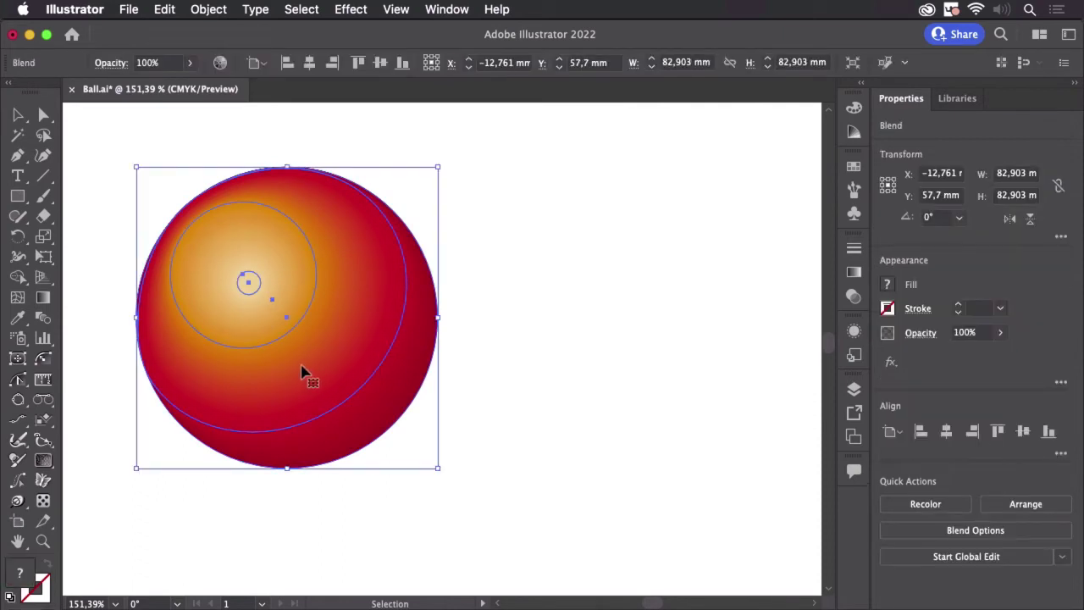
drag(303, 373, 657, 342)
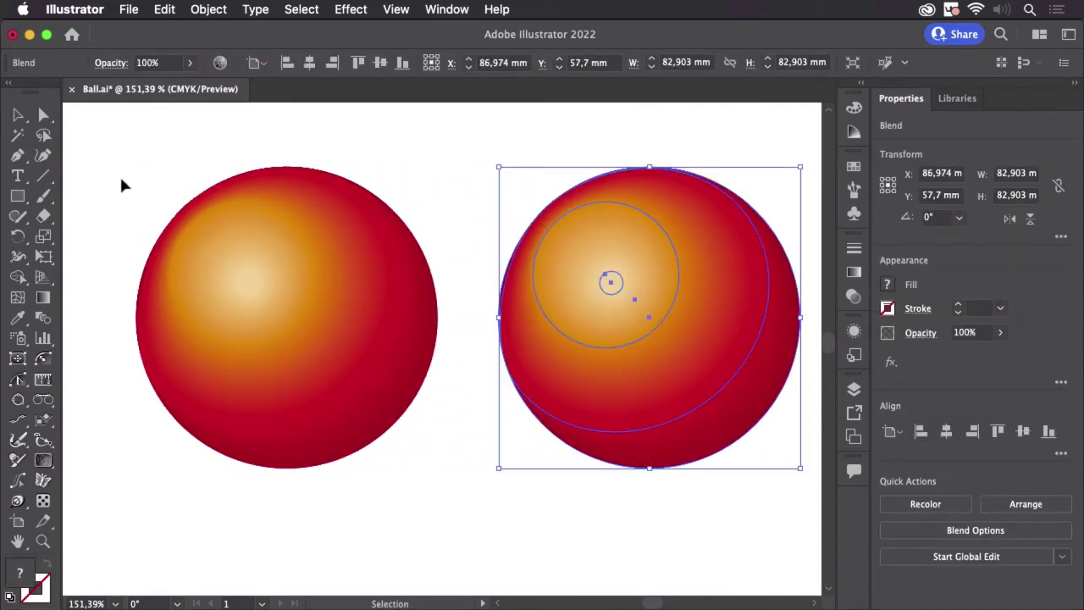
double_click(43, 316)
click(563, 282)
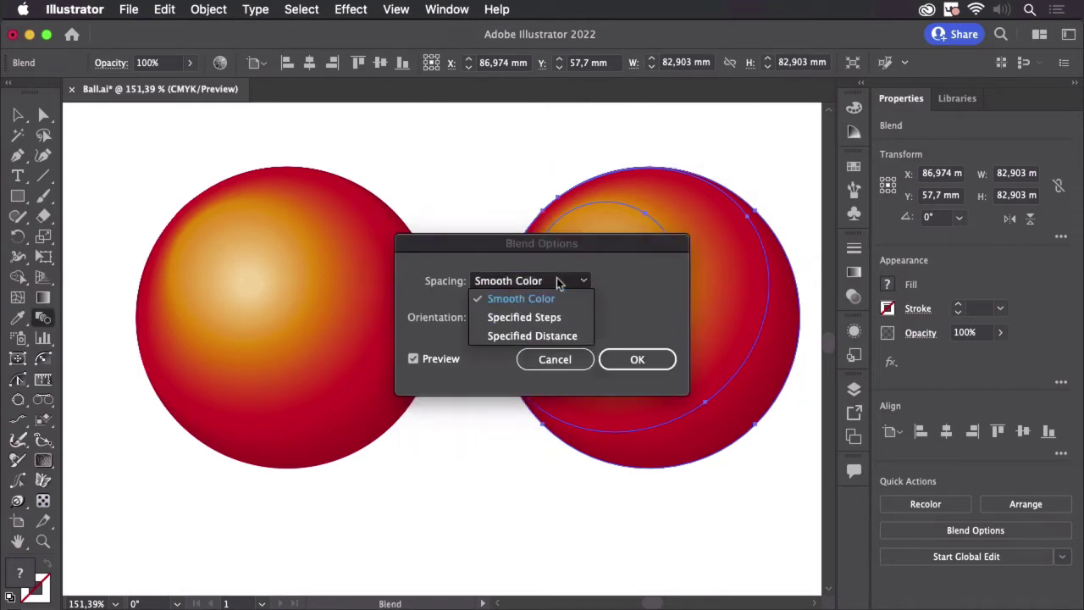
click(551, 317)
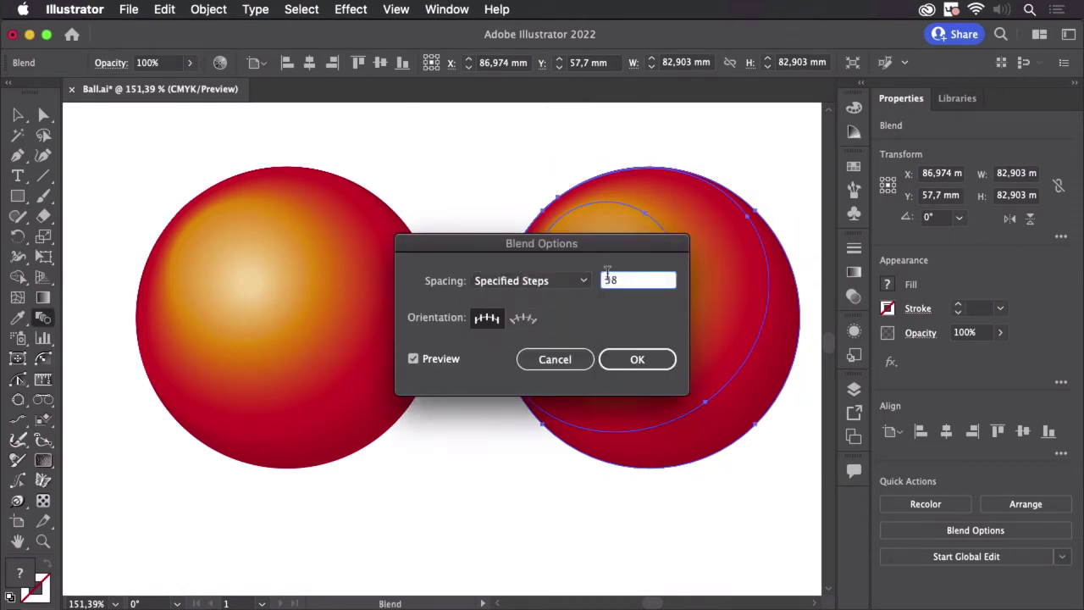
text(15)
click(637, 359)
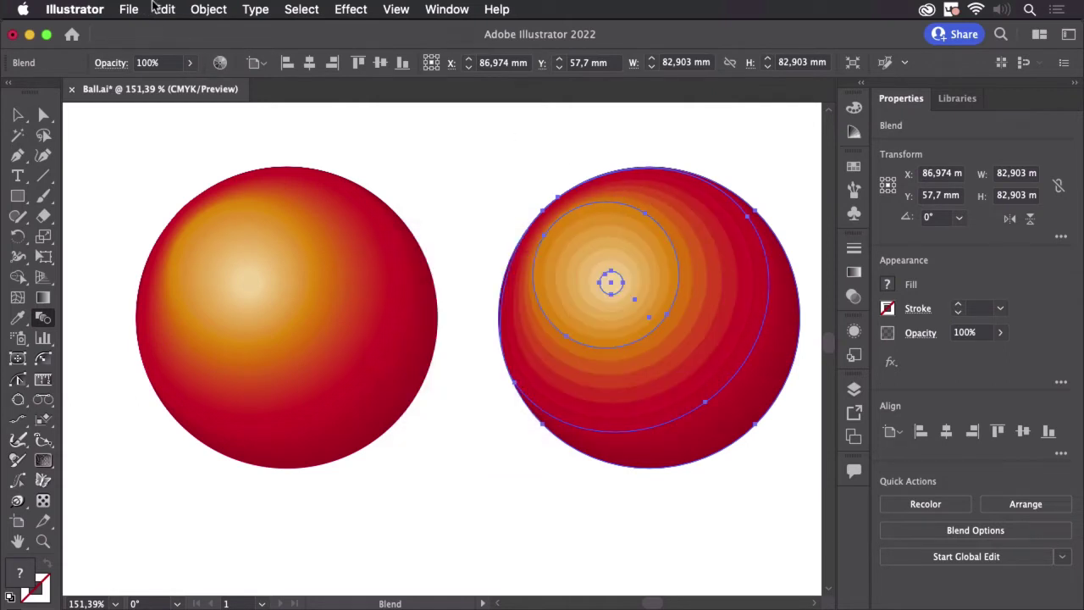
Expand the copied blend into separate circles with Object > Blend > Expand.
click(205, 9)
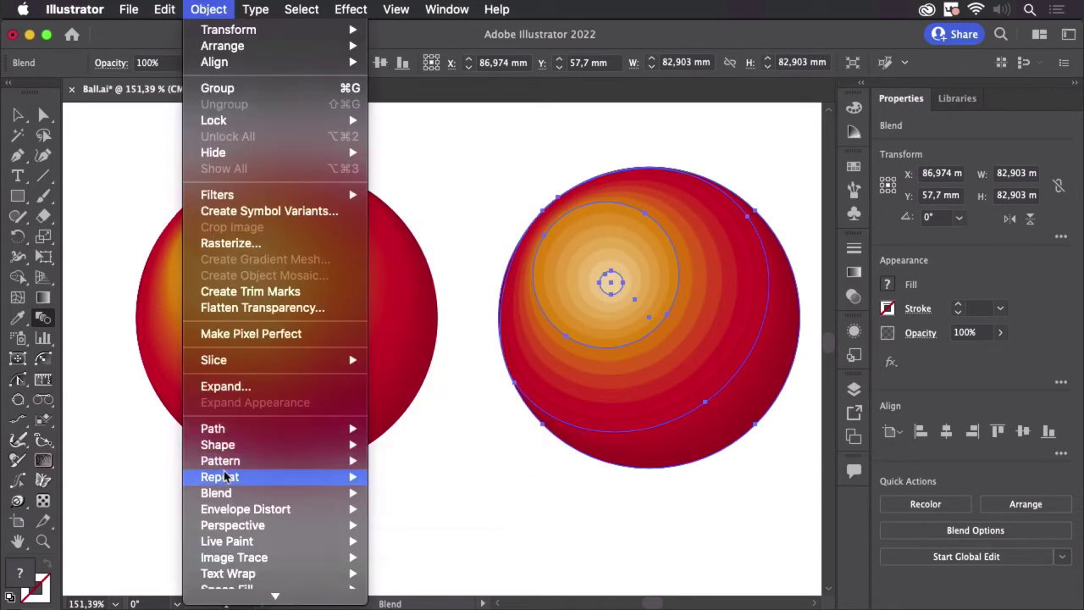
mouse_move(345, 491)
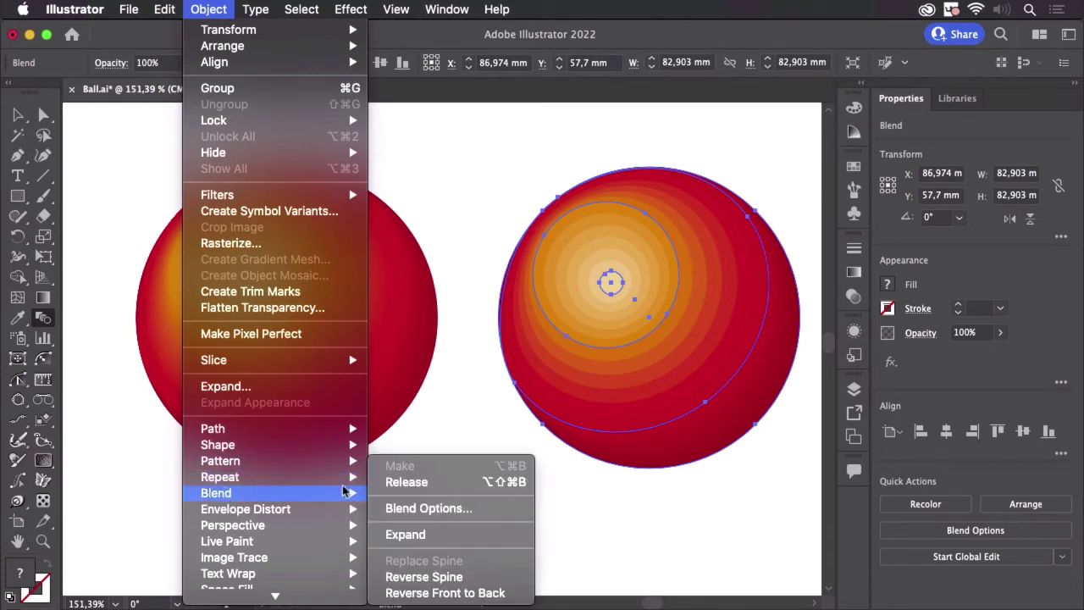
click(484, 536)
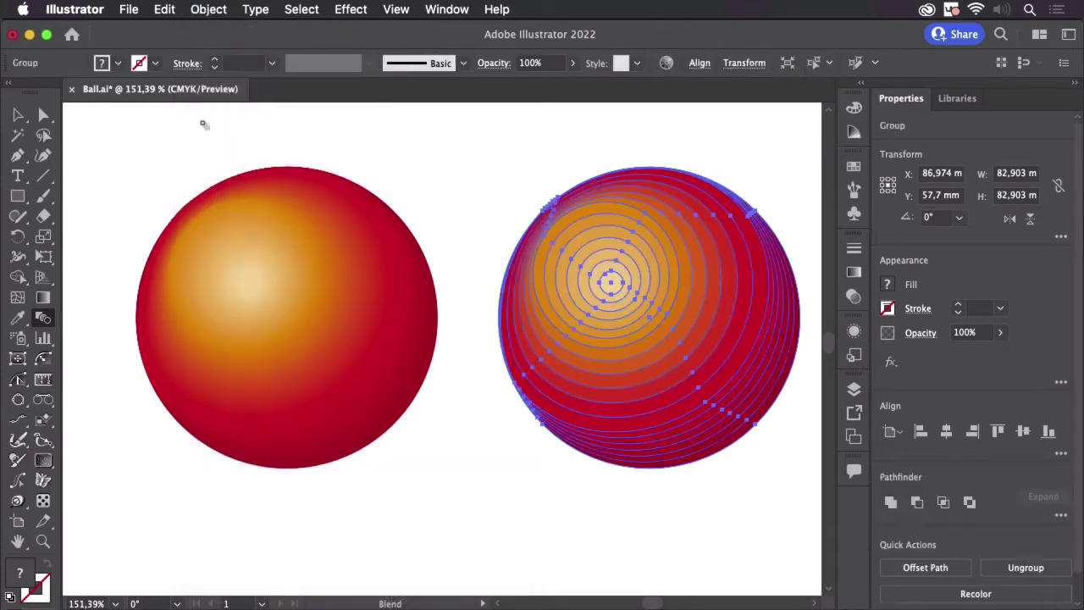
click(455, 160)
drag(690, 350, 525, 314)
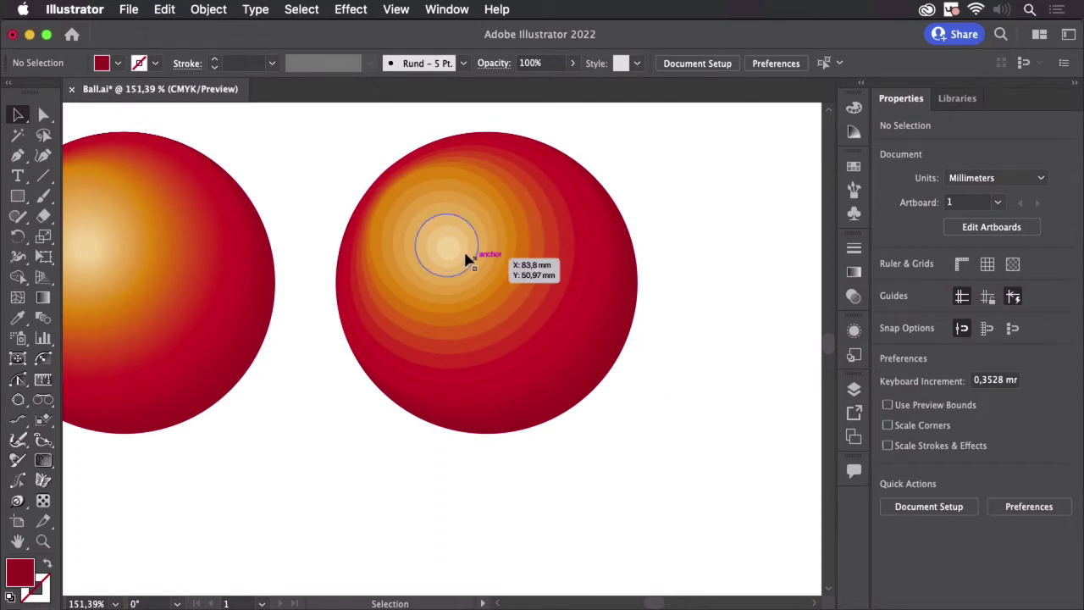
drag(76, 184, 235, 221)
scroll(235, 221, right, 5)
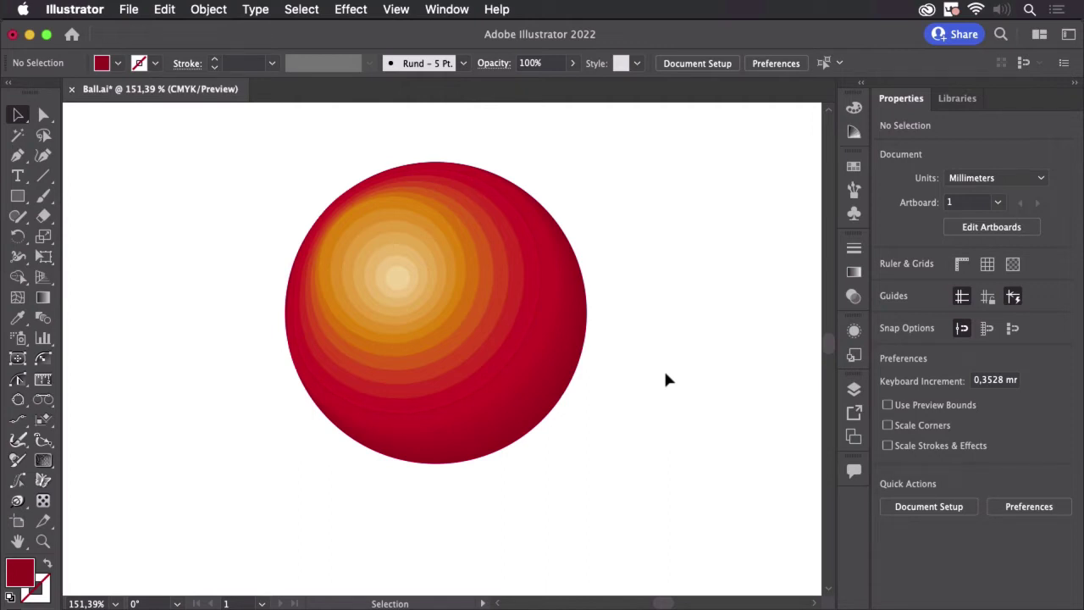
click(541, 289)
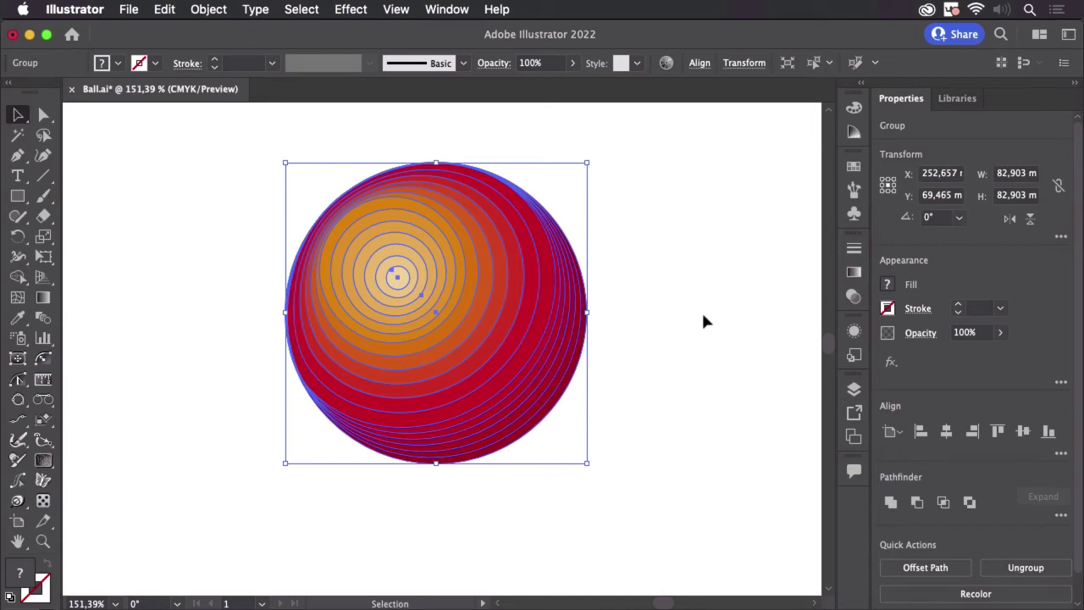
Ungroup the ball's circles and tint the small centre circle a light blue.
key(super+shift+g)
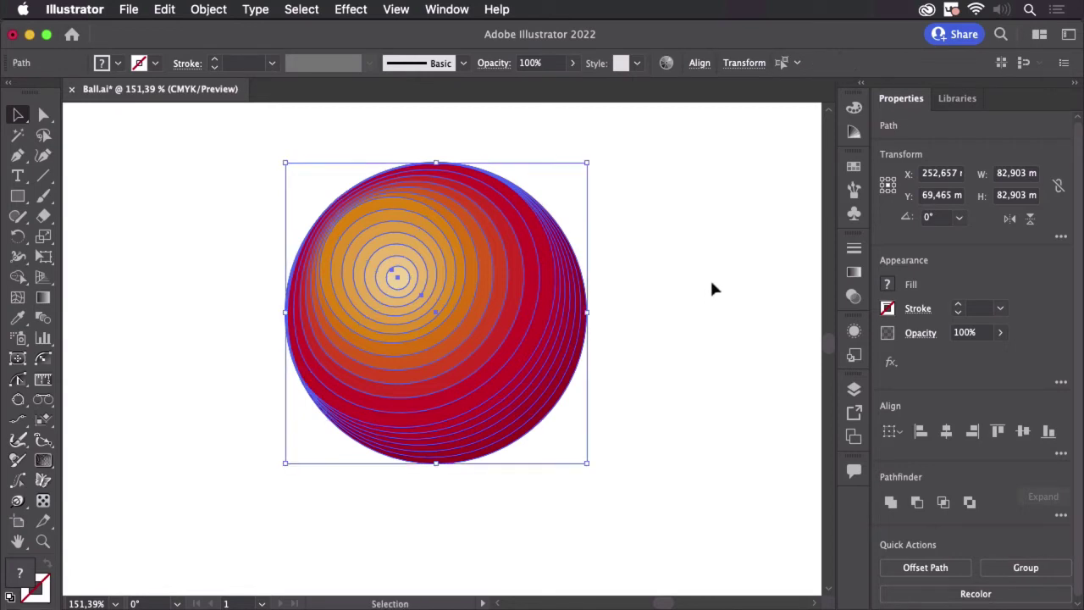
click(712, 290)
click(43, 114)
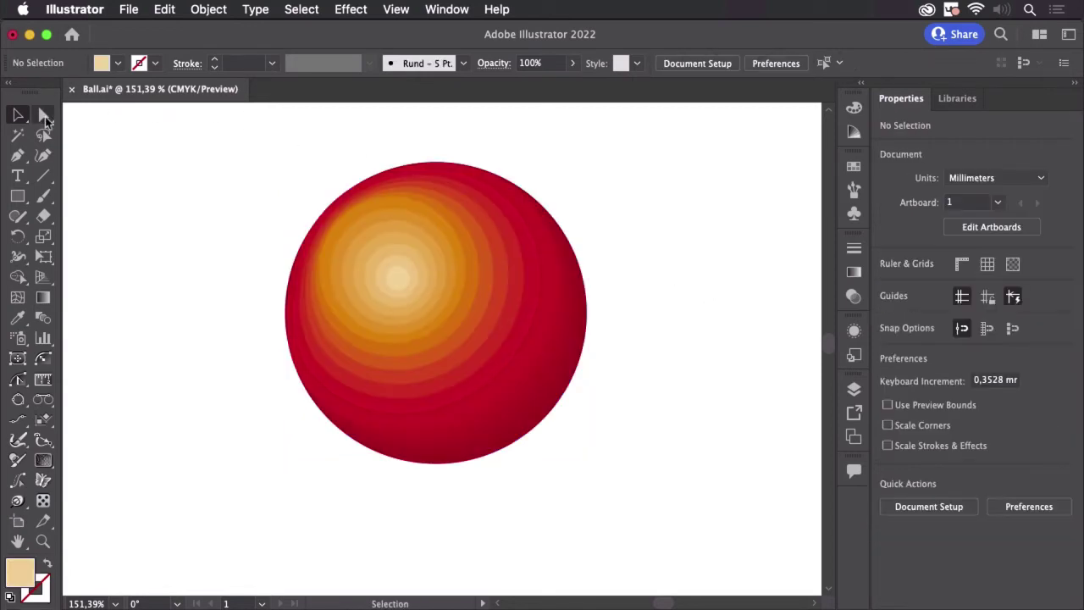
click(399, 284)
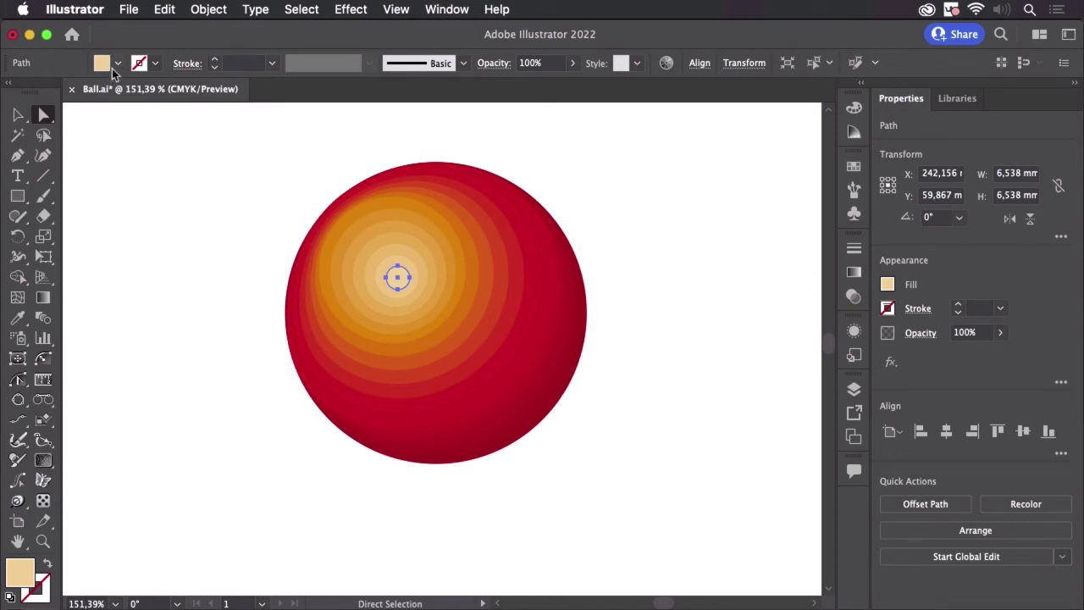
shift+click(114, 68)
text(86)
drag(104, 143, 60, 121)
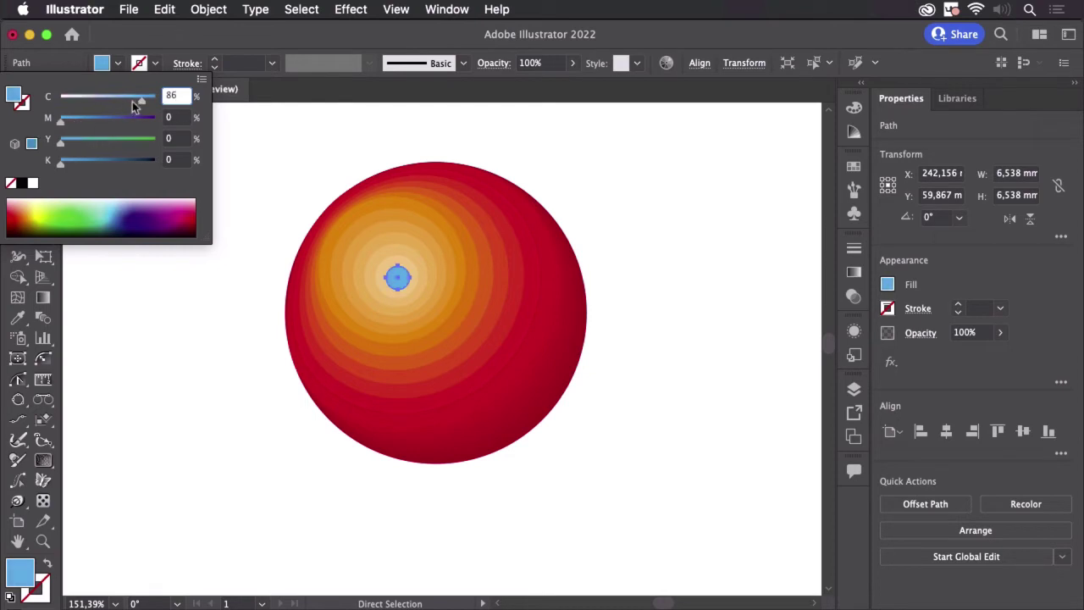
drag(133, 105, 92, 101)
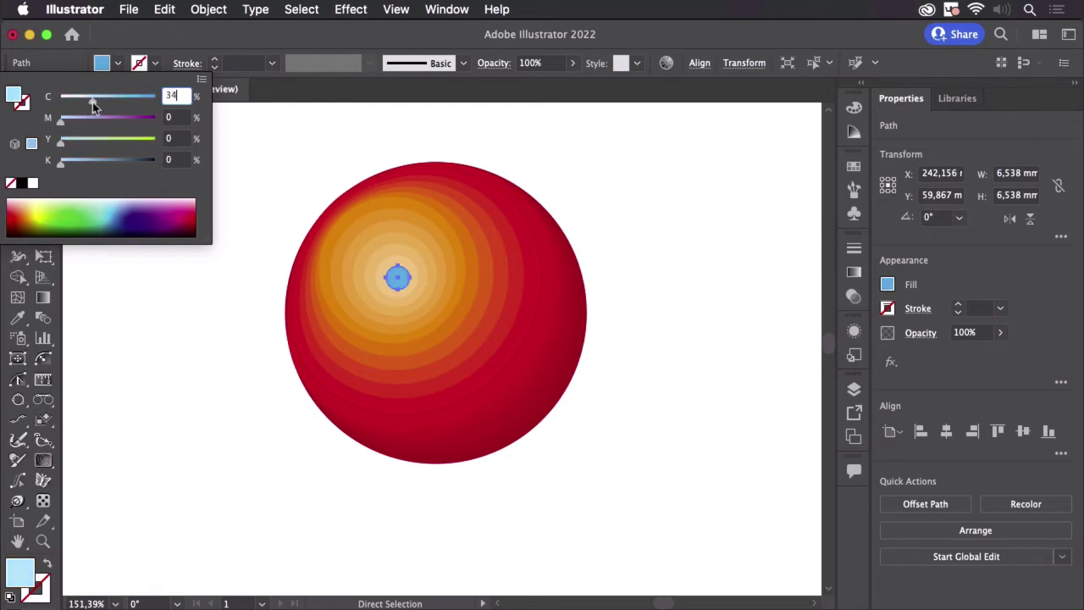
click(669, 300)
Fill the ball's whole outer circle with the dark blue swatch.
click(569, 380)
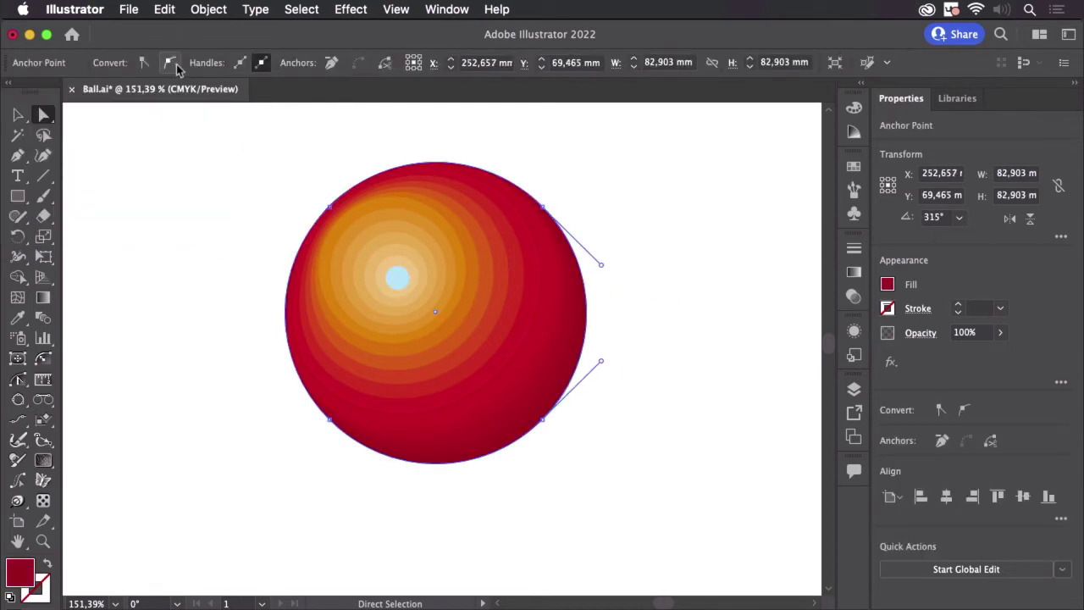
click(697, 245)
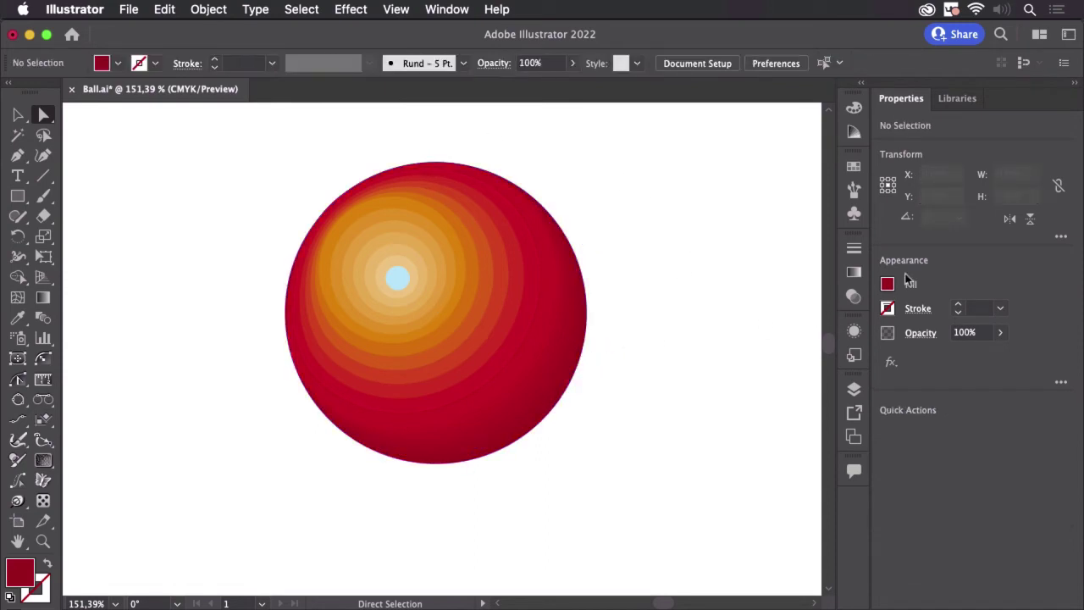
alt+click(561, 412)
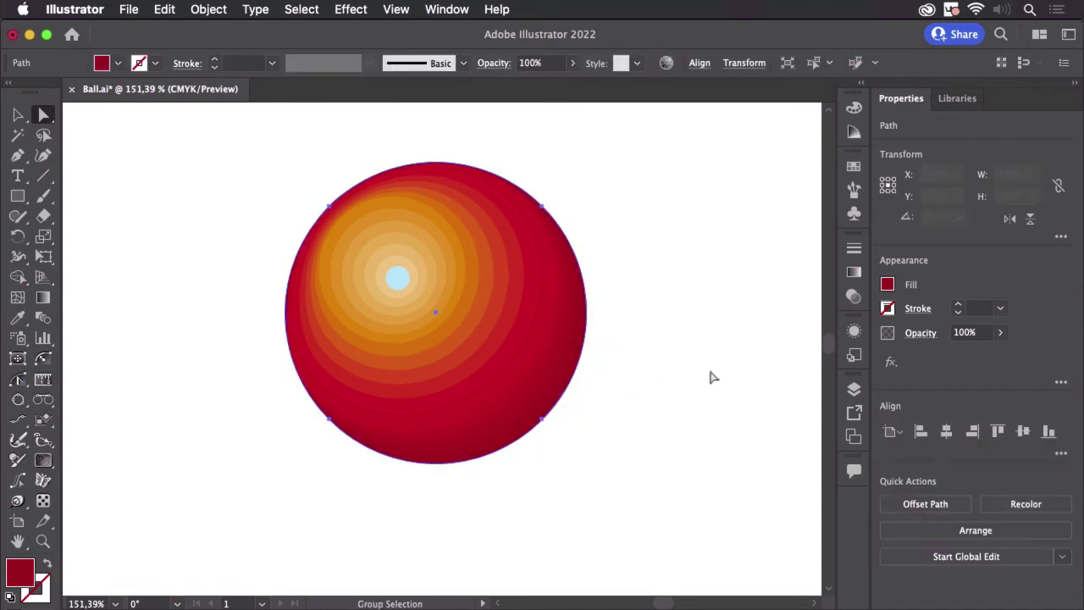
click(118, 64)
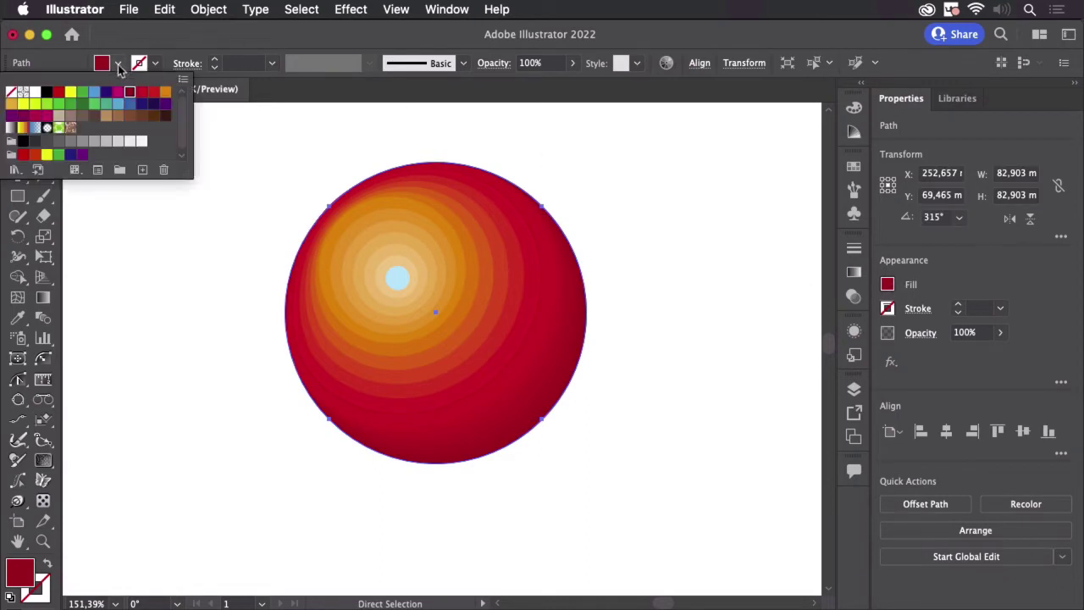
click(141, 103)
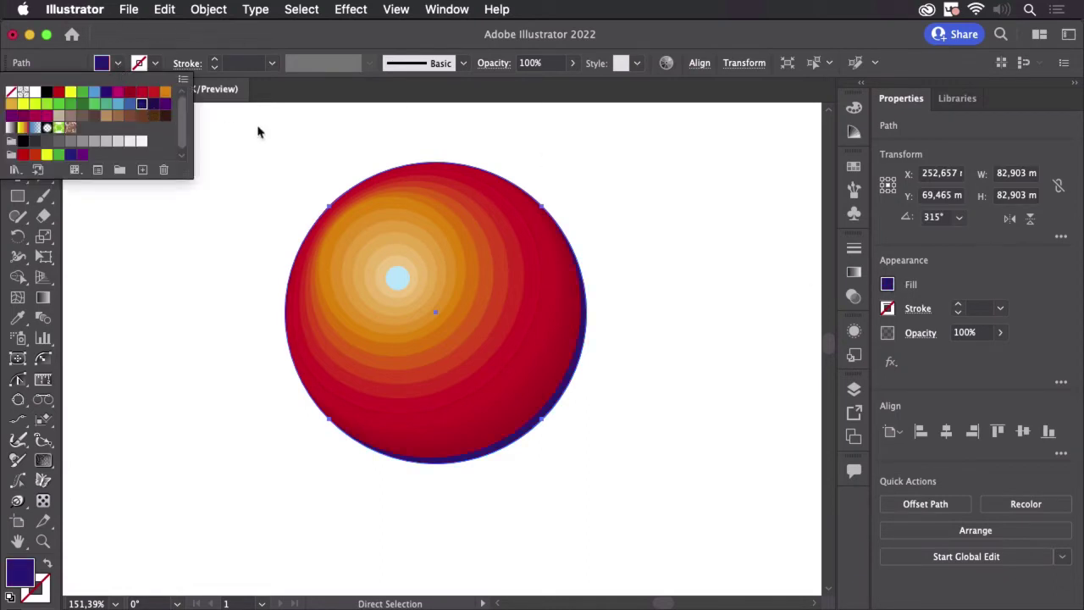
click(670, 285)
click(193, 189)
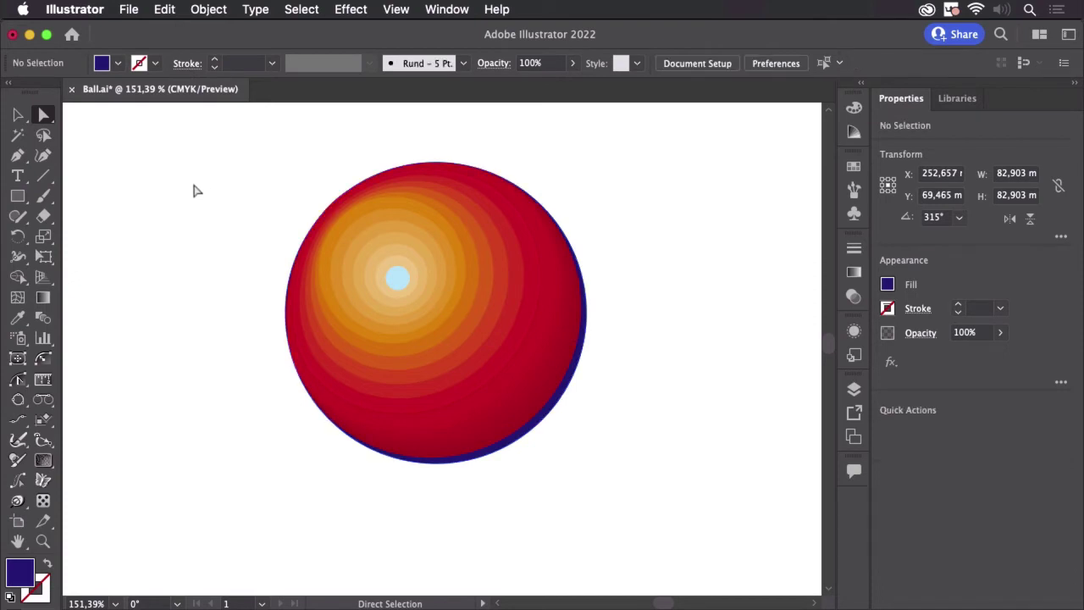
Apply Edit Colors > Blend Front to Back to all the ball's rings.
drag(227, 144, 685, 513)
click(164, 9)
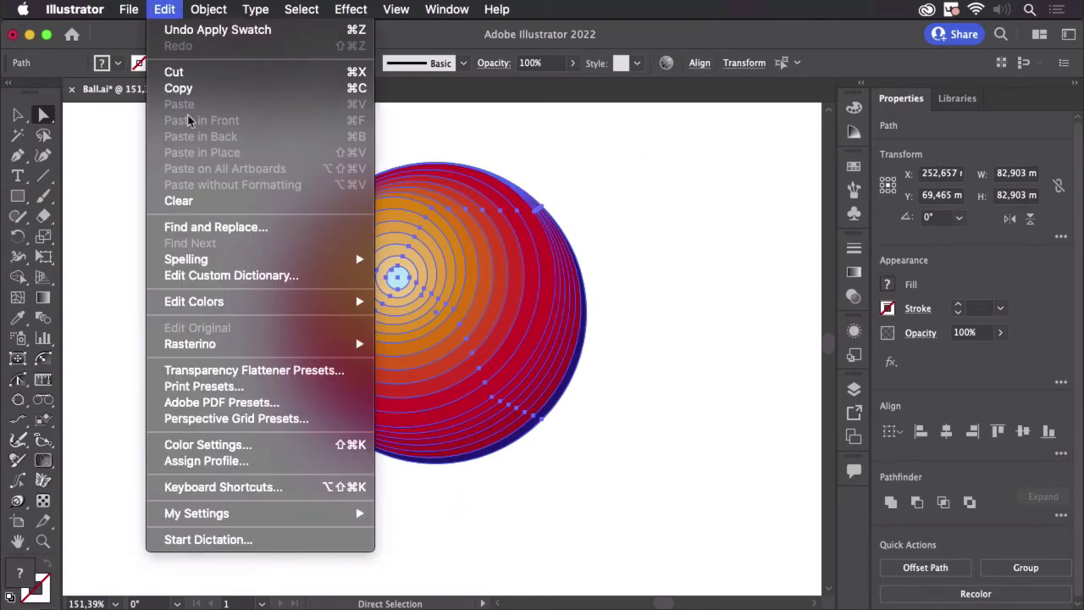
mouse_move(245, 305)
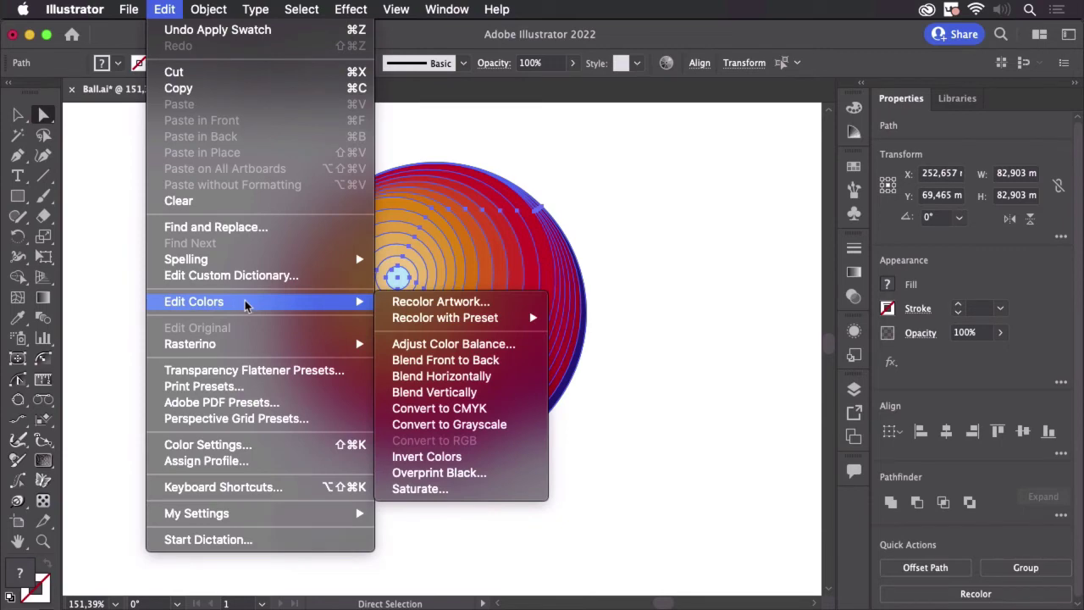
click(472, 366)
click(652, 394)
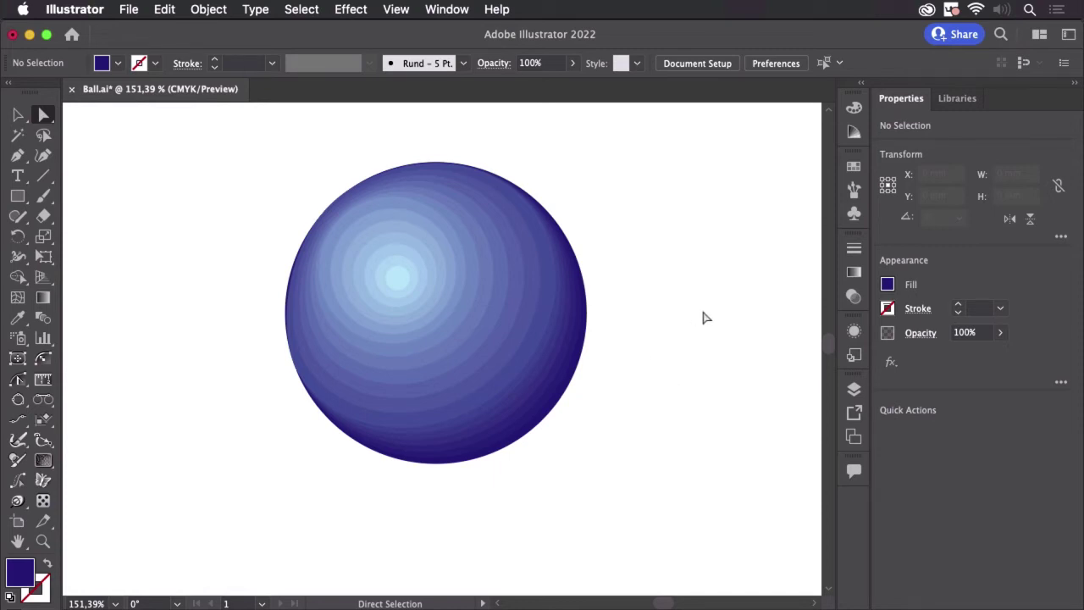
Pan to the contour drawing and fill its outermost path with light blue.
key(space)
drag(689, 326, 365, 319)
drag(616, 332, 496, 325)
drag(652, 330, 89, 371)
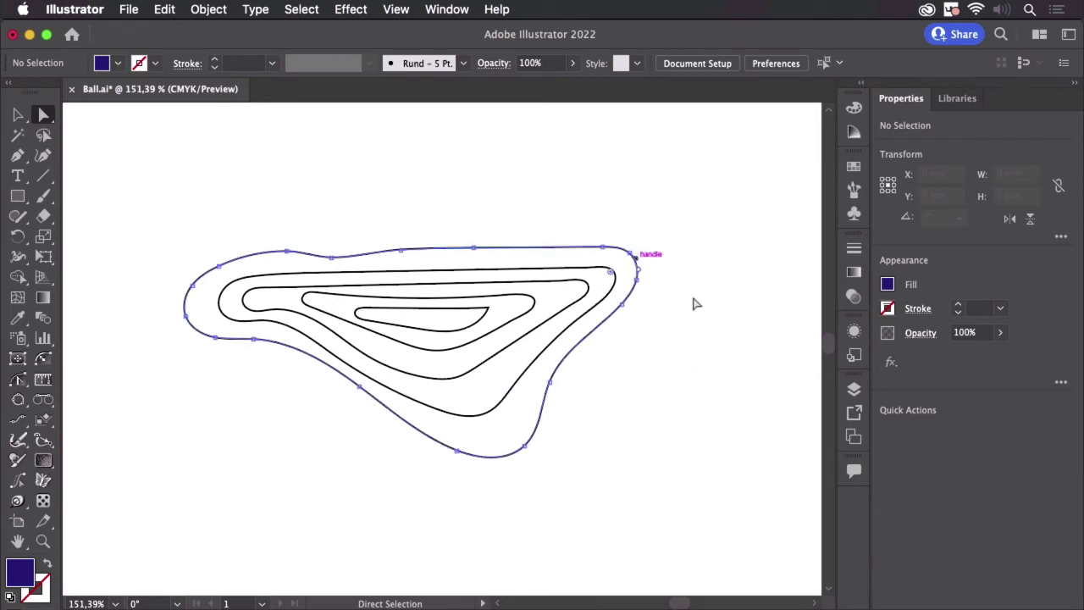
click(640, 269)
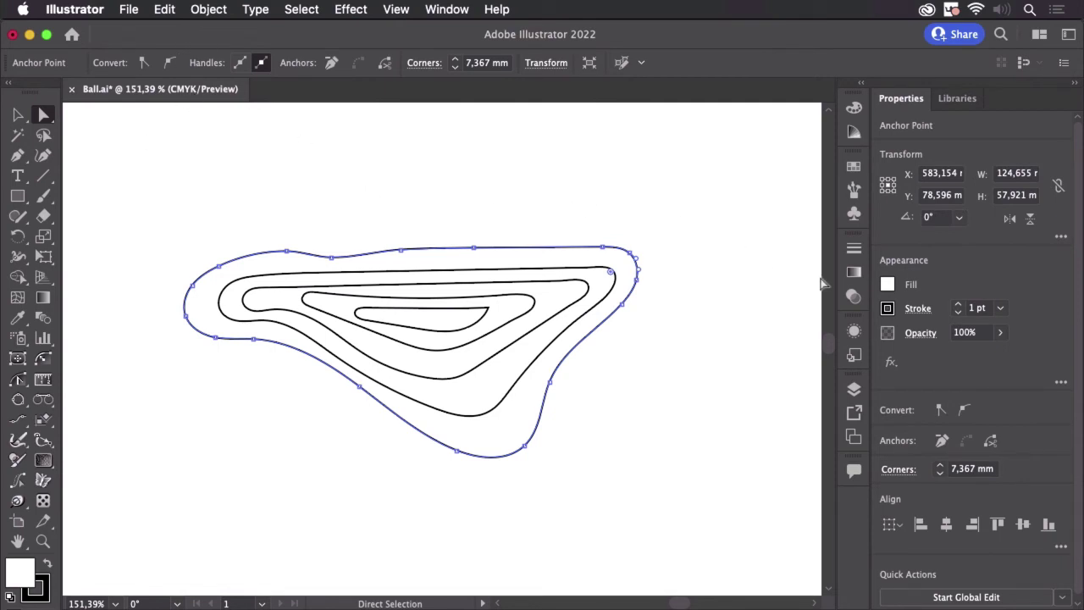
click(887, 286)
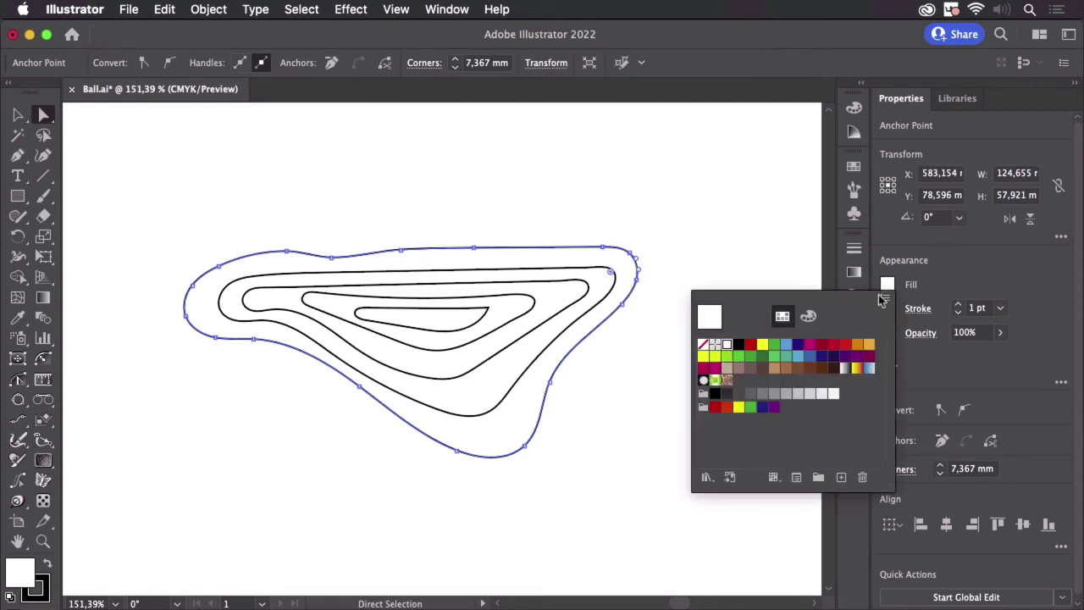
click(794, 353)
key(Escape)
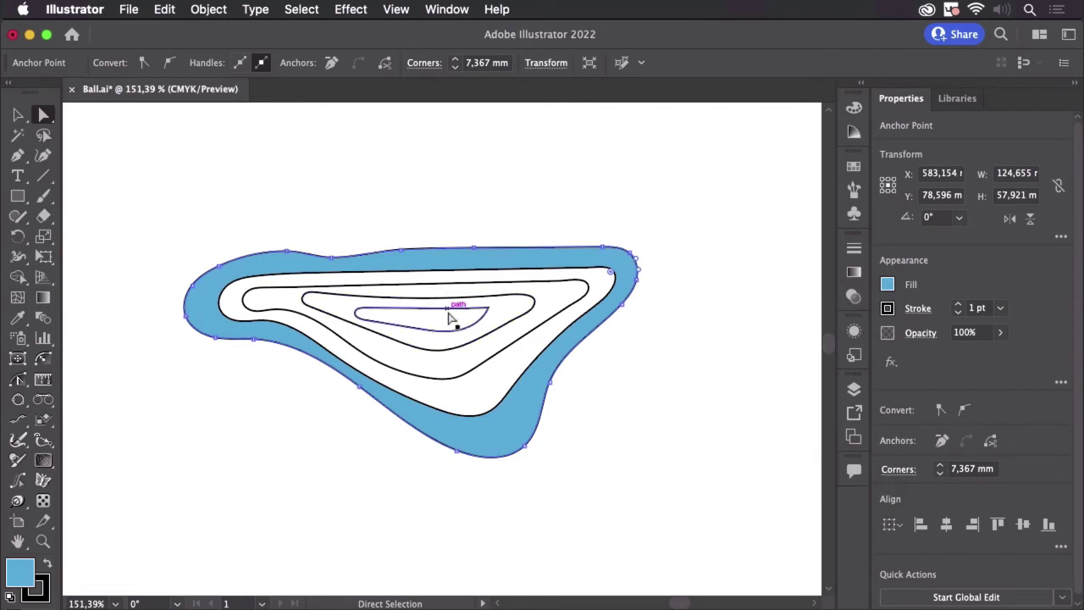
Marquee-select all the nested contour paths.
click(449, 329)
click(151, 218)
drag(151, 216, 729, 503)
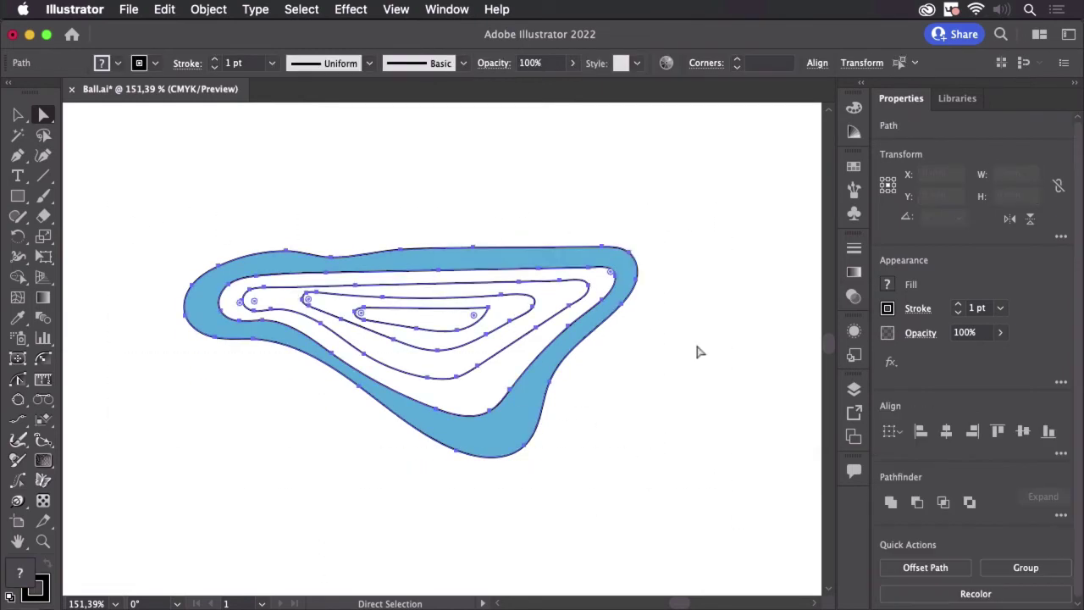
Apply Edit Colors > Blend Front to Back to the selected contour rings.
click(164, 9)
mouse_move(235, 308)
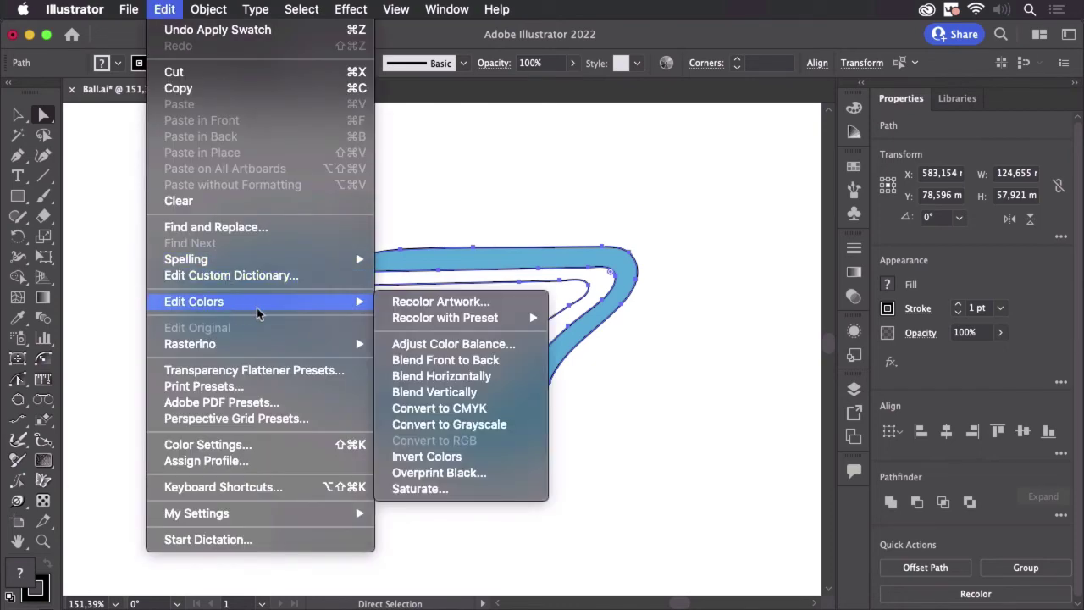
click(484, 365)
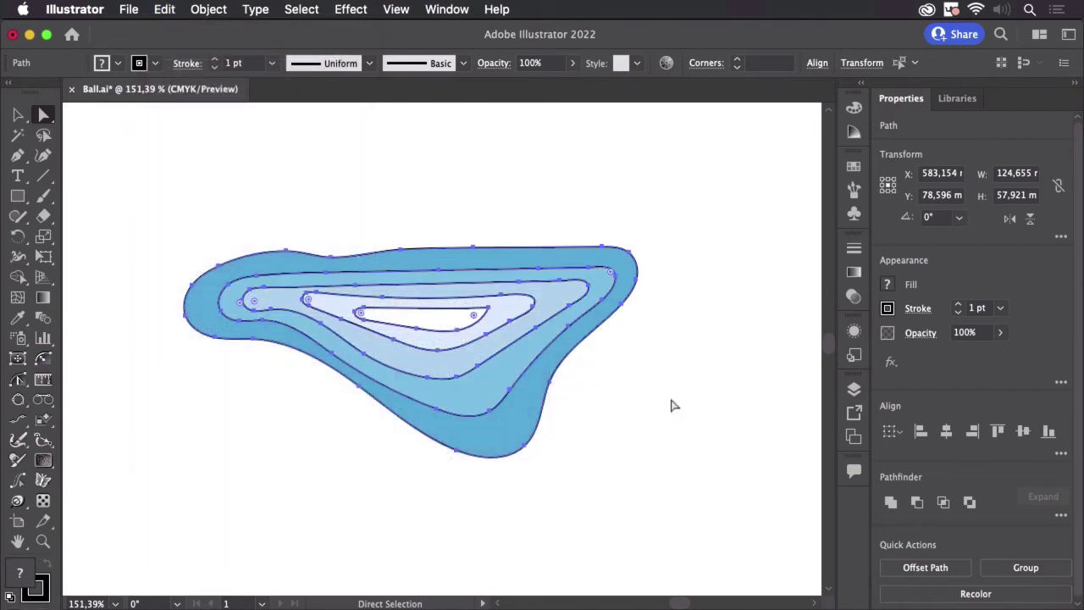
click(671, 405)
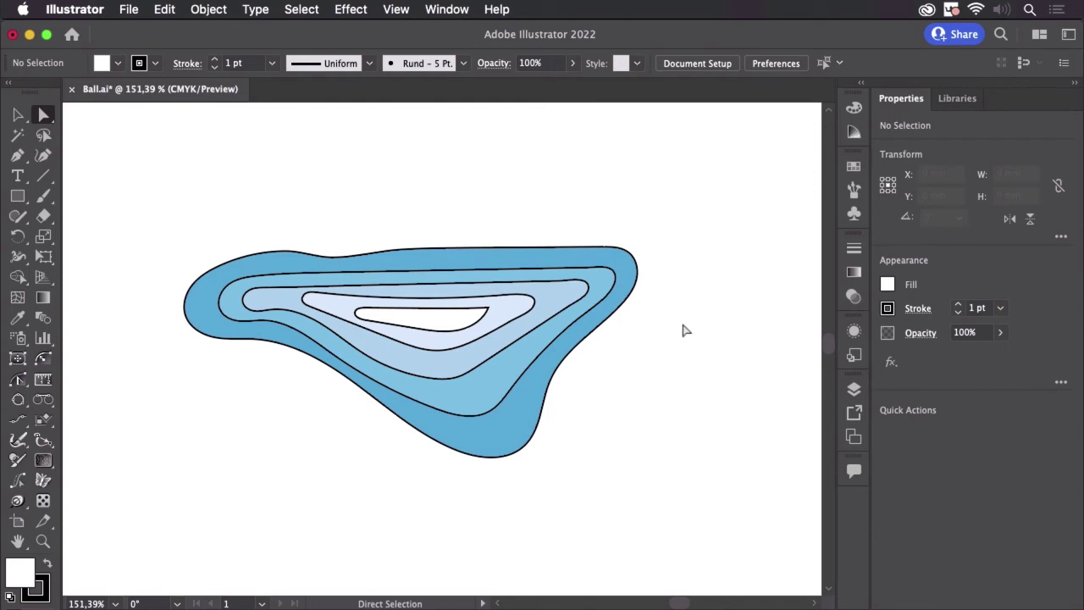
Bring the red circles into view and fill the topmost one yellow.
key(space)
drag(716, 387, 505, 371)
drag(599, 370, 450, 359)
scroll(682, 271, down, 2)
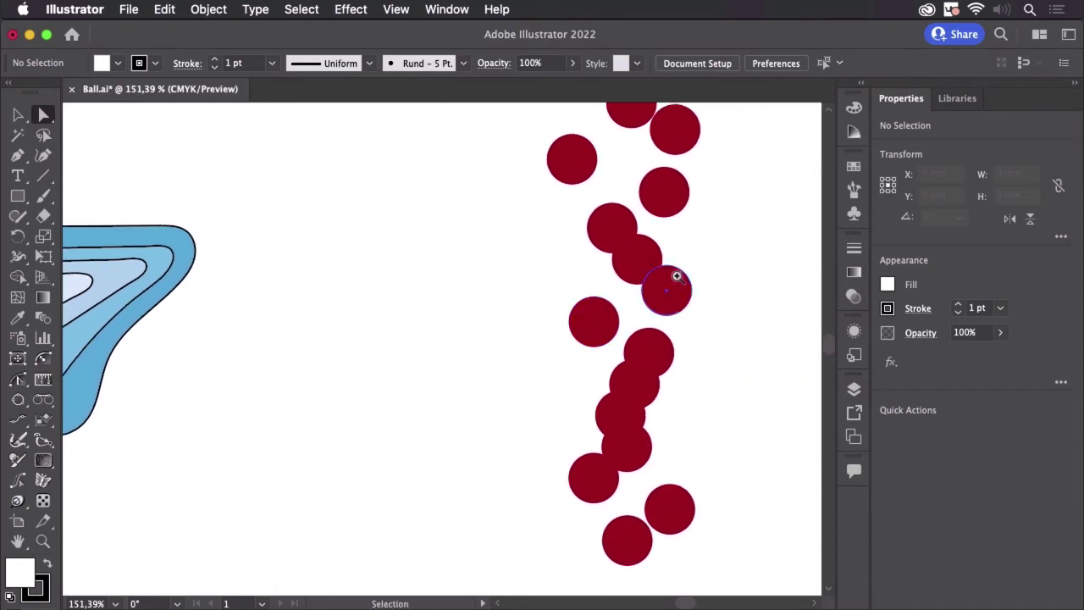
scroll(576, 305, down, 2)
scroll(757, 278, up, 1)
drag(757, 279, 626, 300)
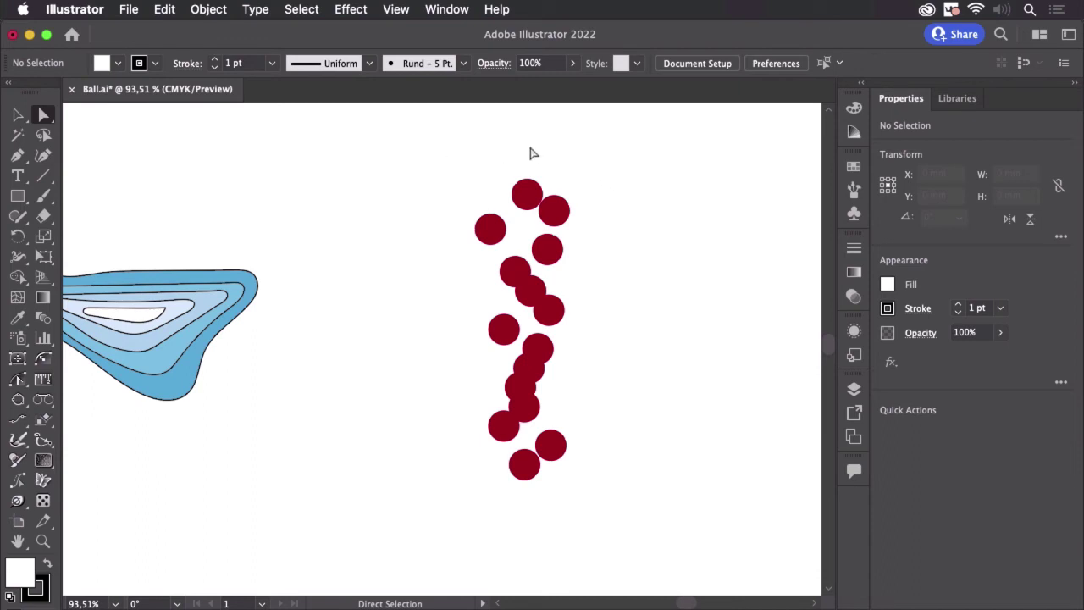
click(530, 197)
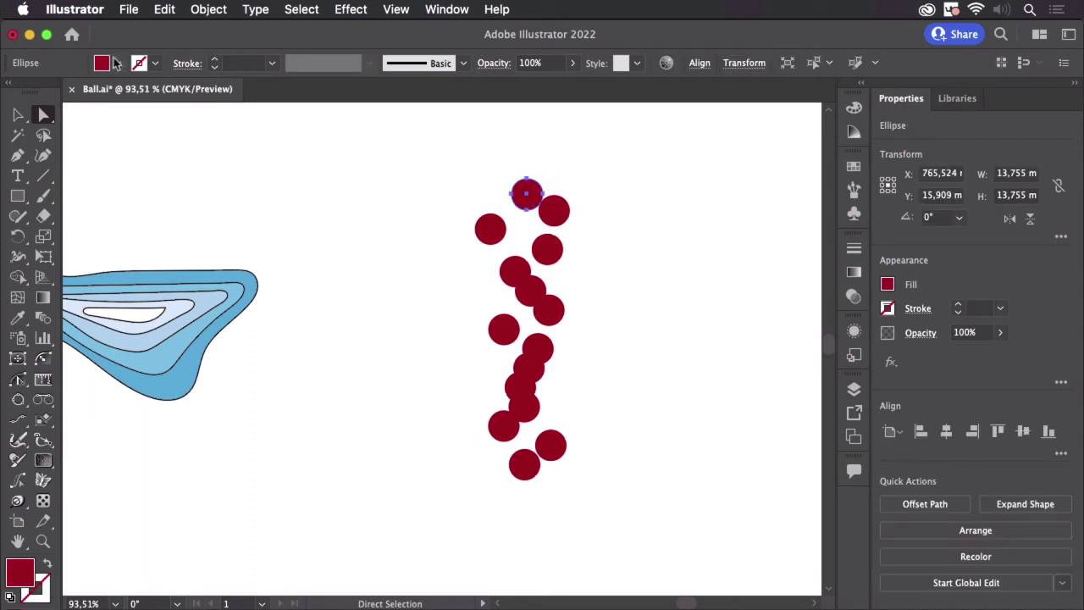
click(117, 62)
click(75, 95)
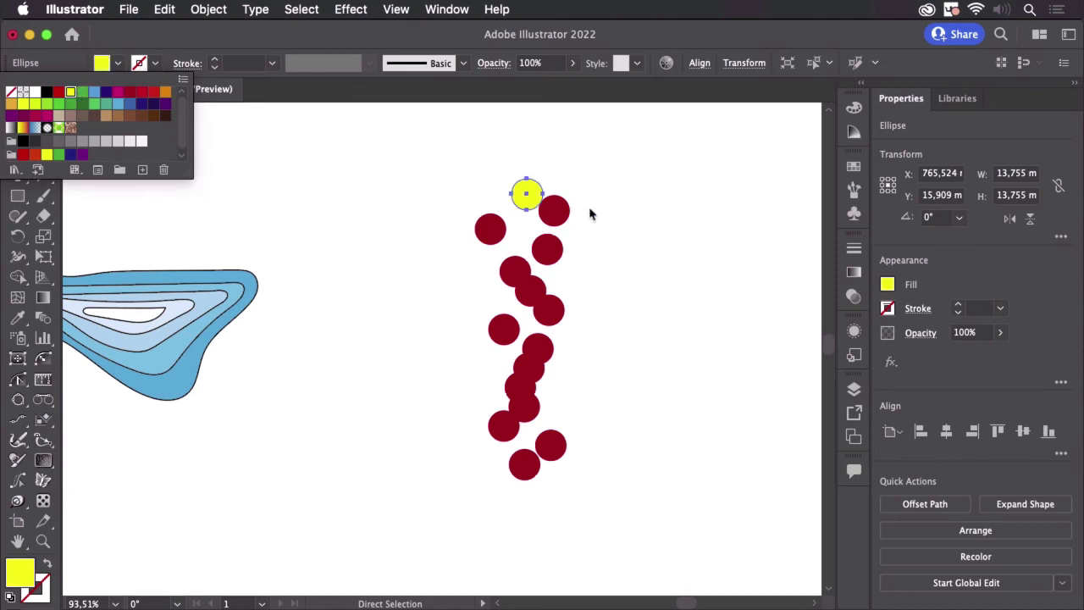
Fill the bottommost red circle with blue.
click(514, 463)
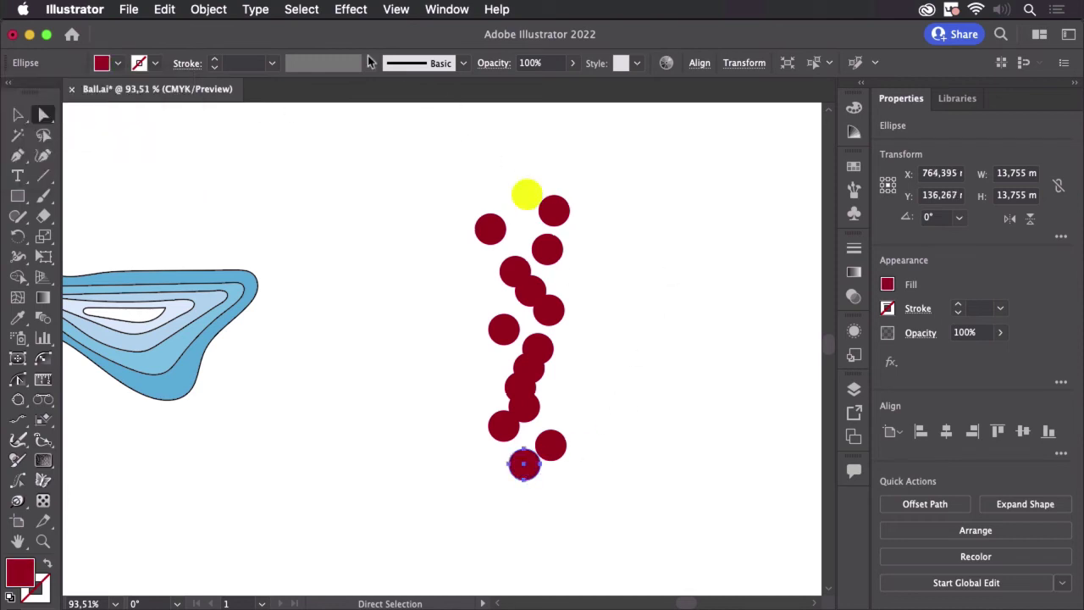
click(118, 62)
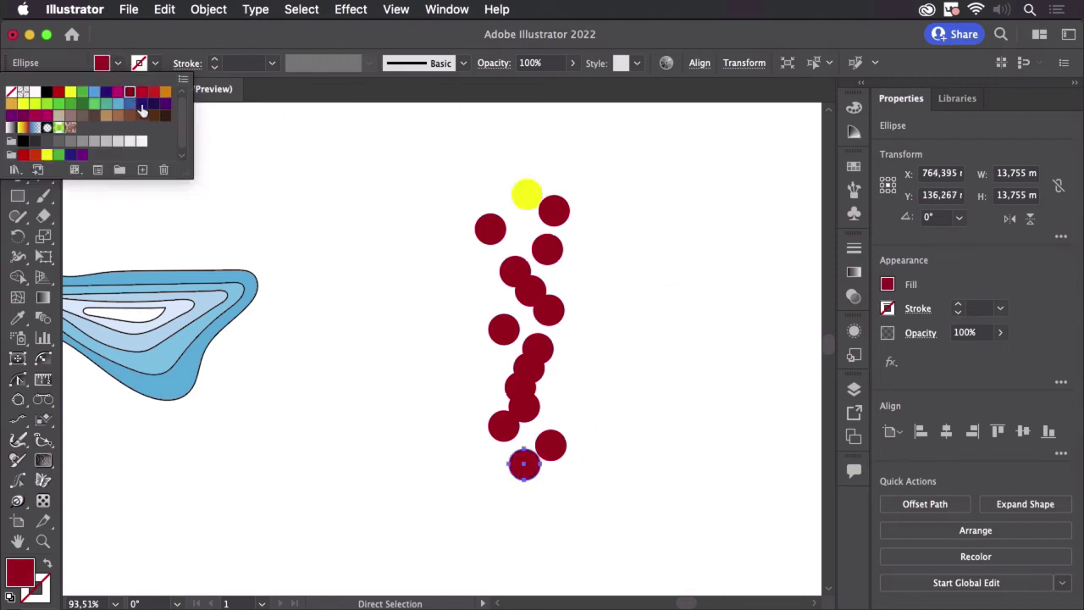
click(128, 107)
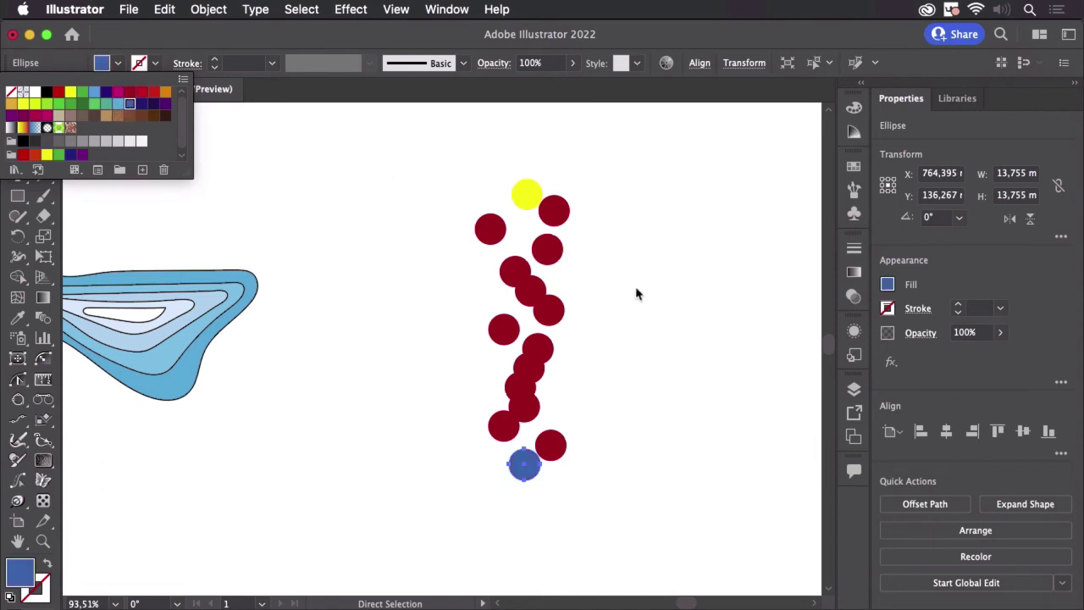
Marquee-select all the scattered circles and apply Edit Colors > Blend Vertically.
drag(435, 146, 671, 528)
click(169, 10)
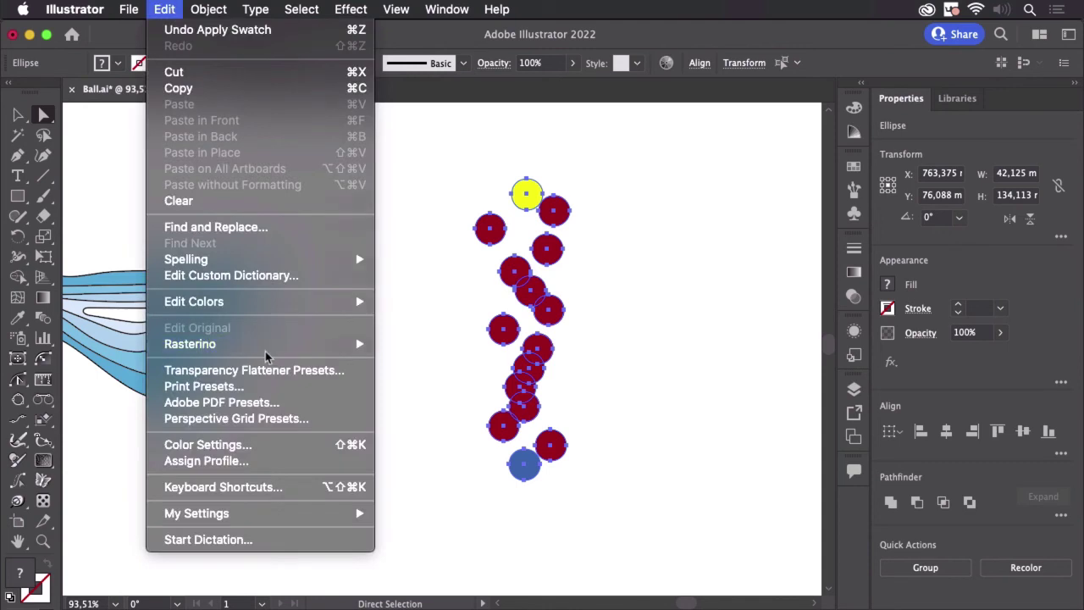
mouse_move(236, 303)
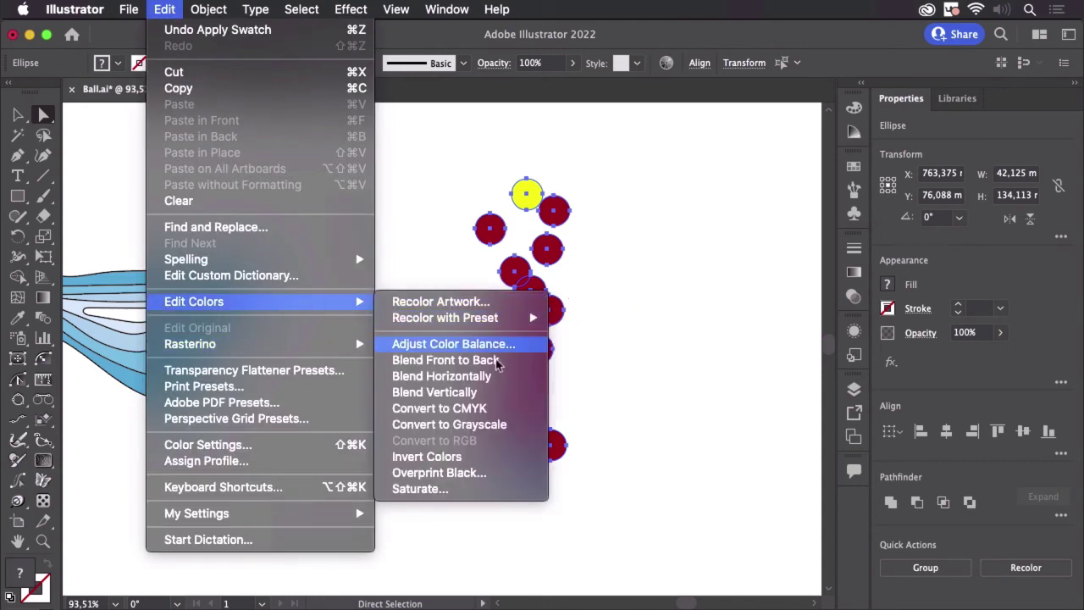
click(467, 394)
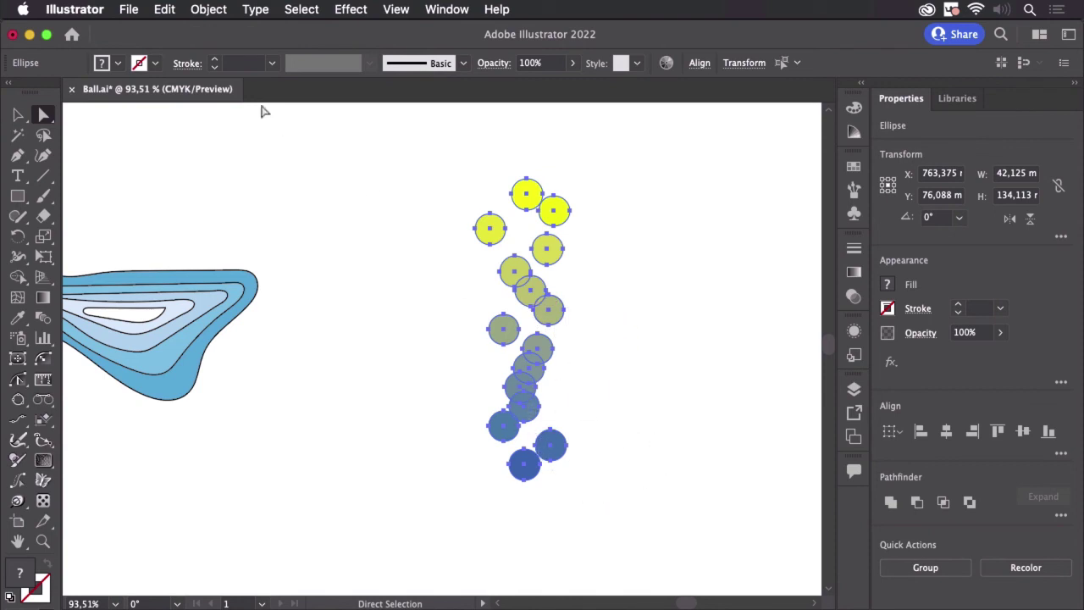
click(169, 14)
mouse_move(264, 313)
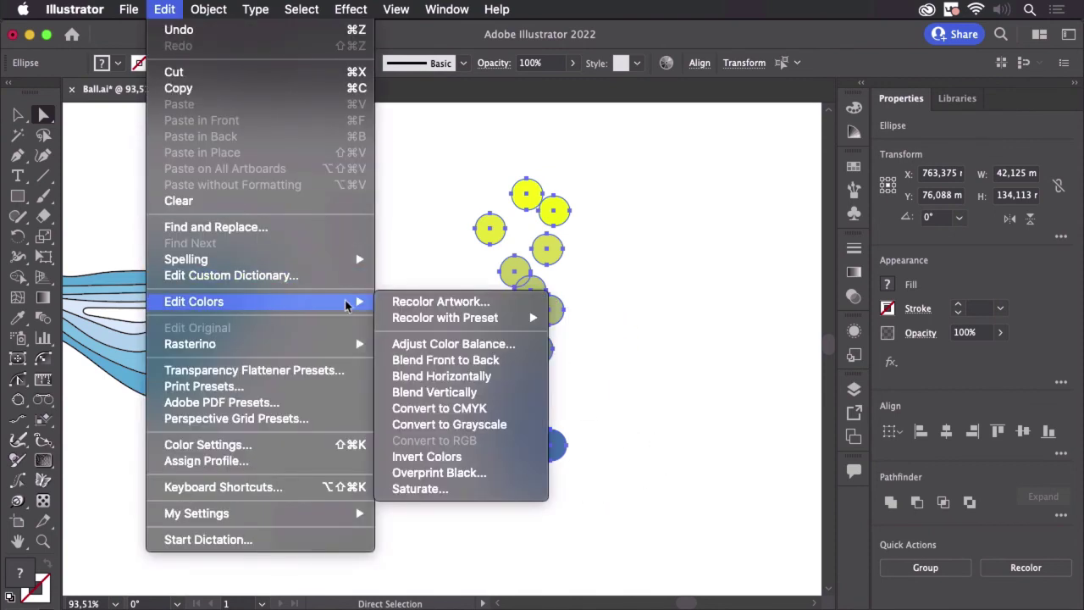
click(454, 380)
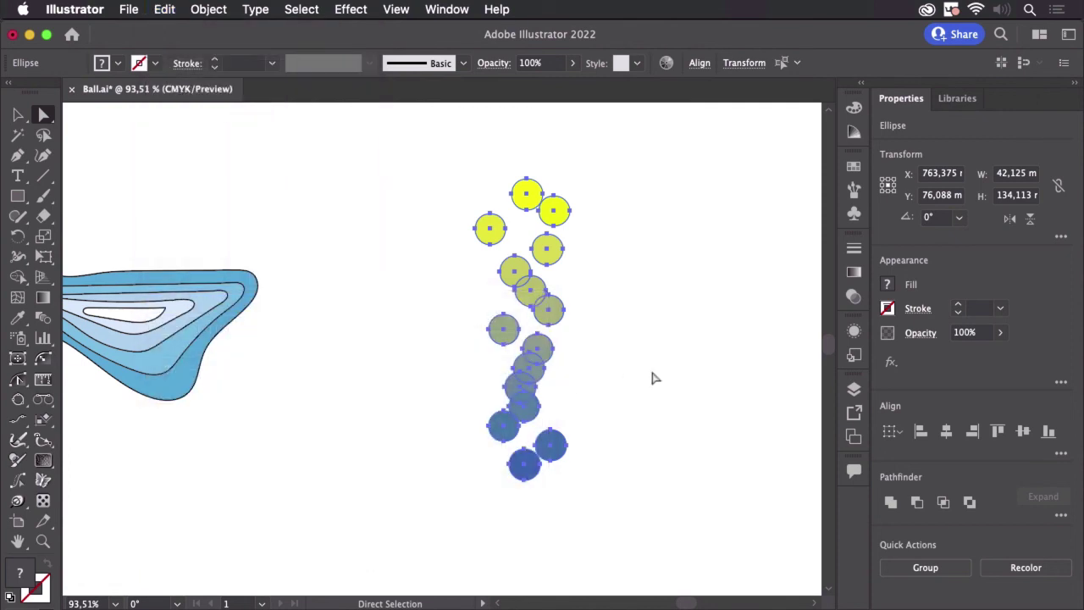